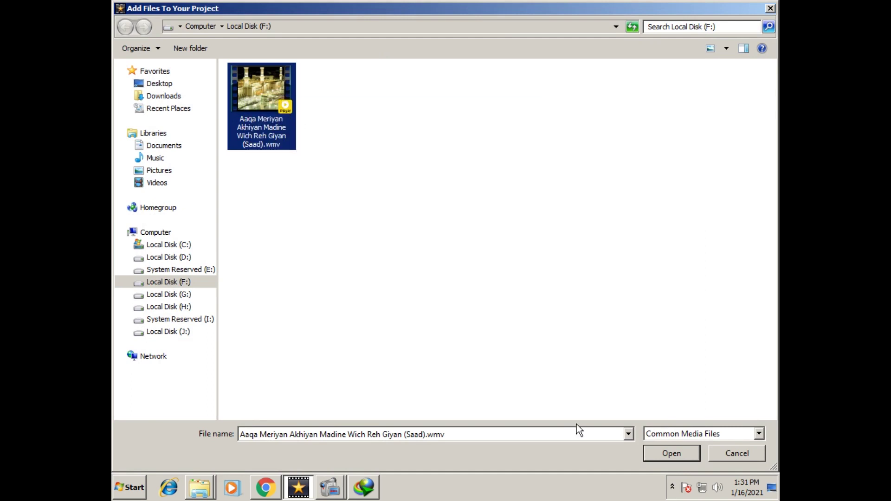
# Add the Aaqa Meriyan Akhiyan video to the project and try to delete Sequence 1 from the media bin.
pyautogui.doubleClick(277, 63)
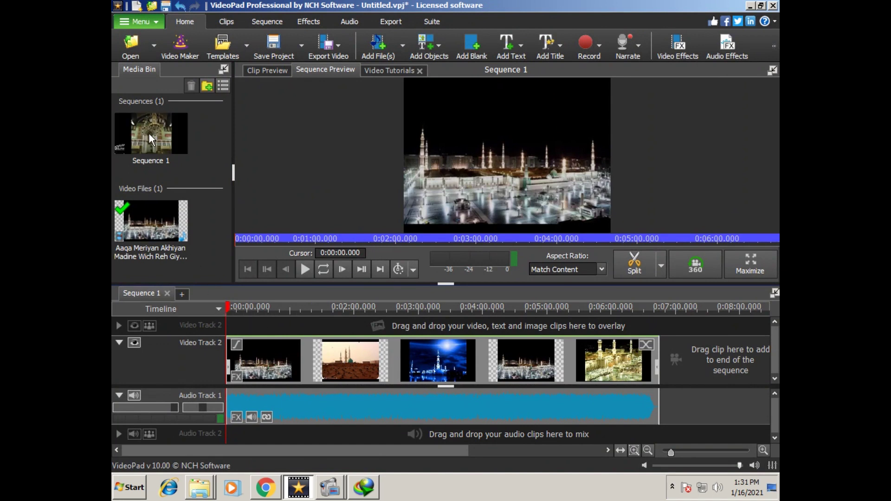
pyautogui.rightClick(149, 134)
pyautogui.click(184, 224)
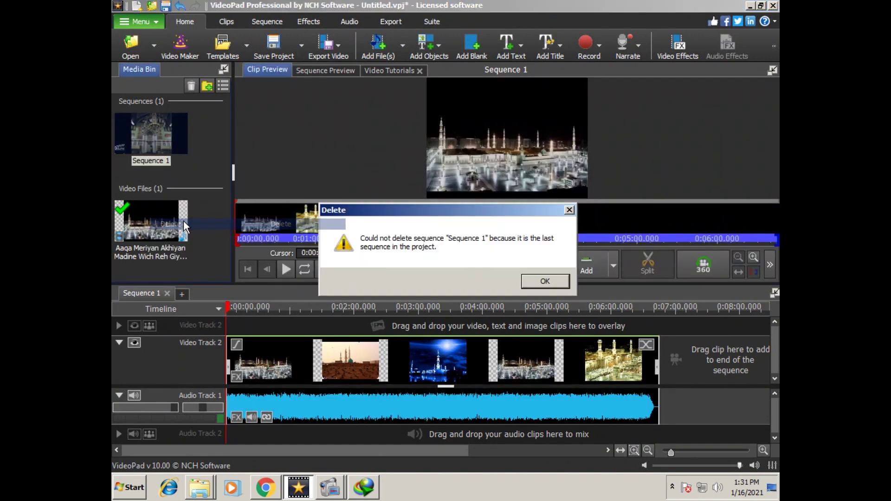
pyautogui.click(543, 281)
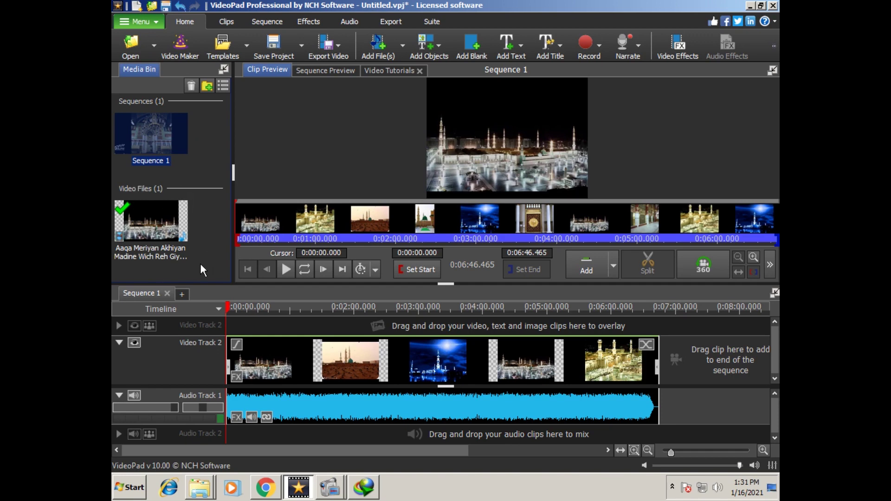
# Delete the Aaqa Meriyan Akhiyan video from the project together with its instances in Sequence 1.
pyautogui.rightClick(135, 234)
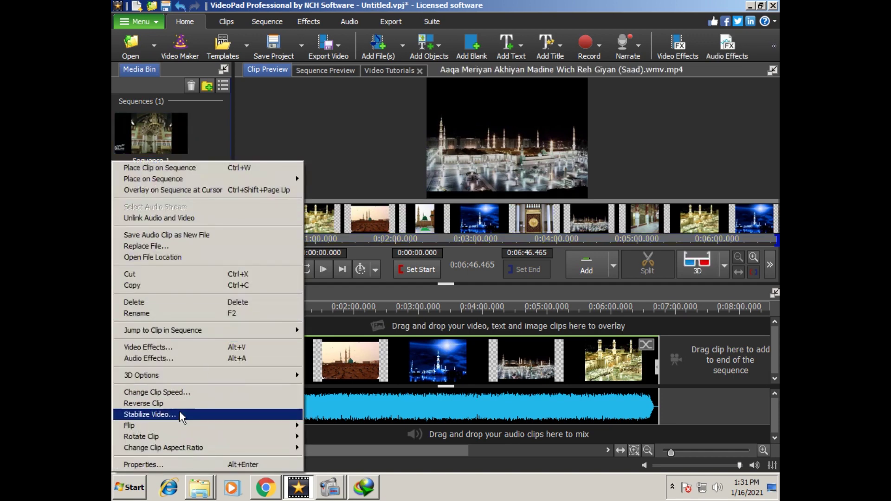
pyautogui.click(177, 303)
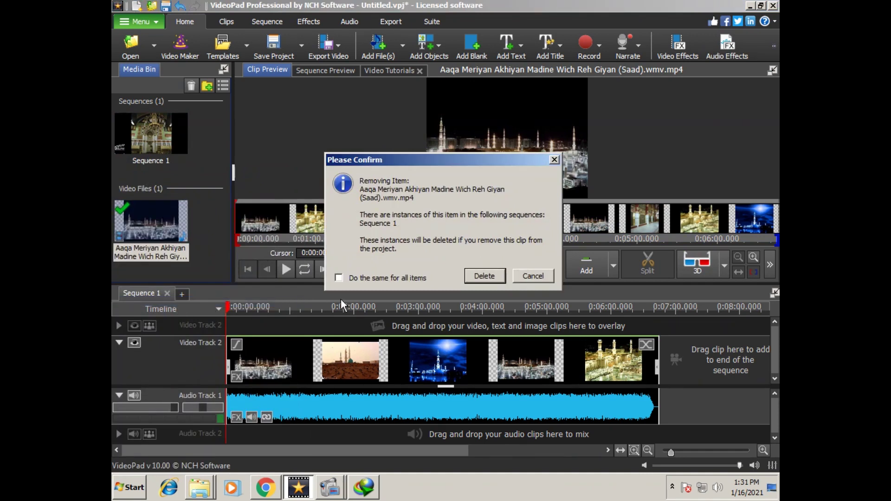
pyautogui.click(477, 277)
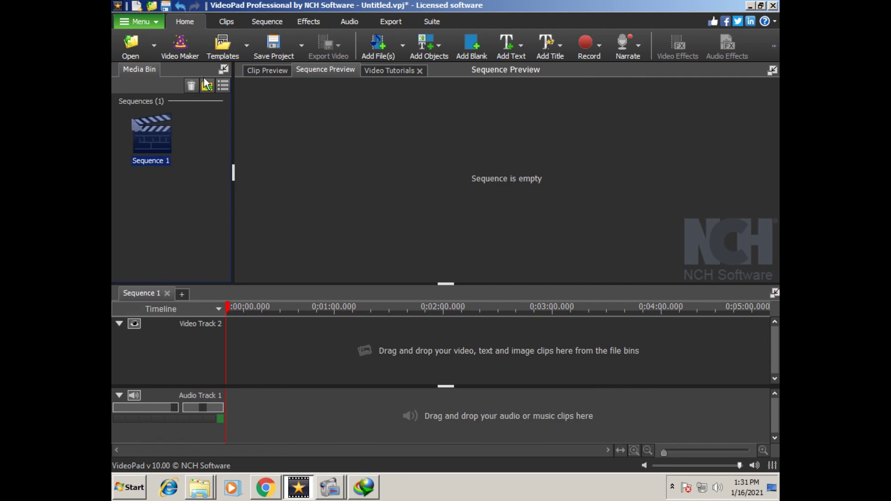
# Import the demo video from the Screen Record folder into the media bin.
pyautogui.click(206, 494)
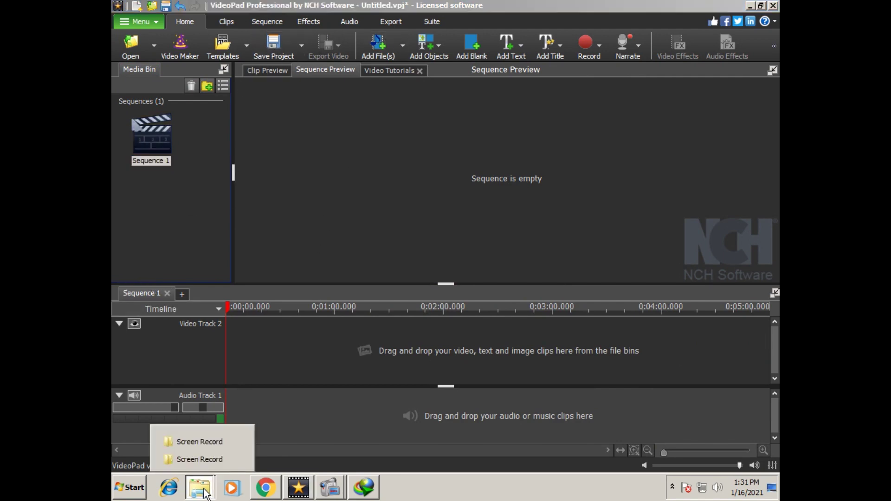
pyautogui.click(196, 461)
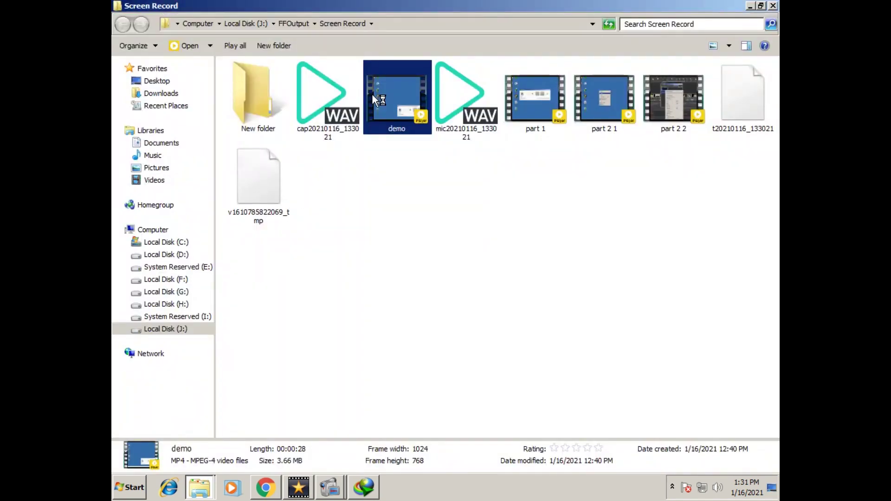
pyautogui.moveTo(395, 87); pyautogui.dragTo(160, 185)
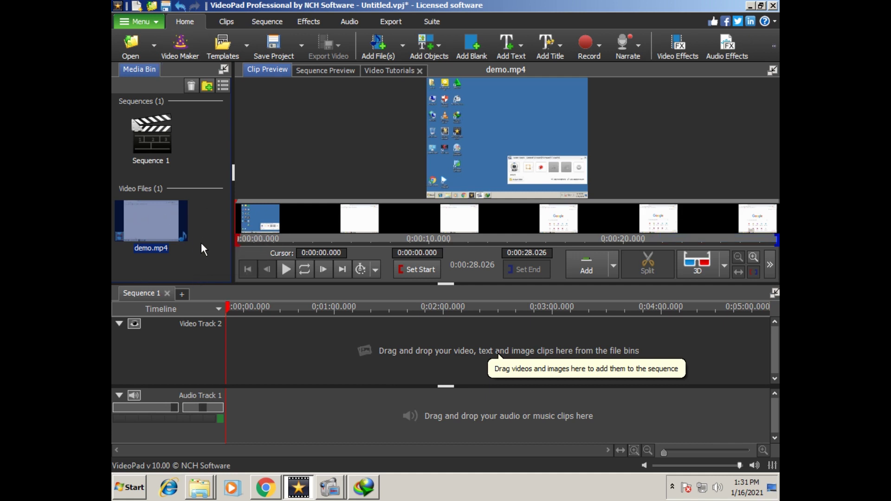
# Import the colourful paint-splash PNG from the Pictures library into the media bin.
pyautogui.click(200, 487)
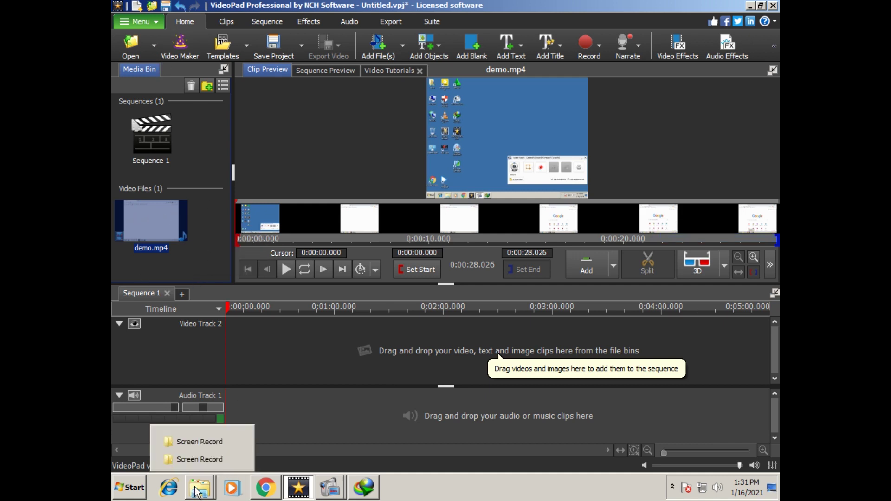
pyautogui.click(205, 450)
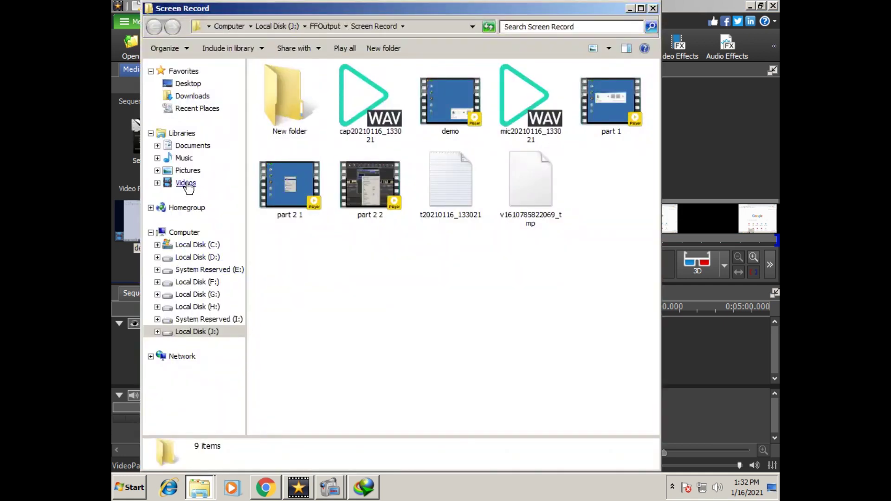
pyautogui.click(187, 160)
pyautogui.click(185, 171)
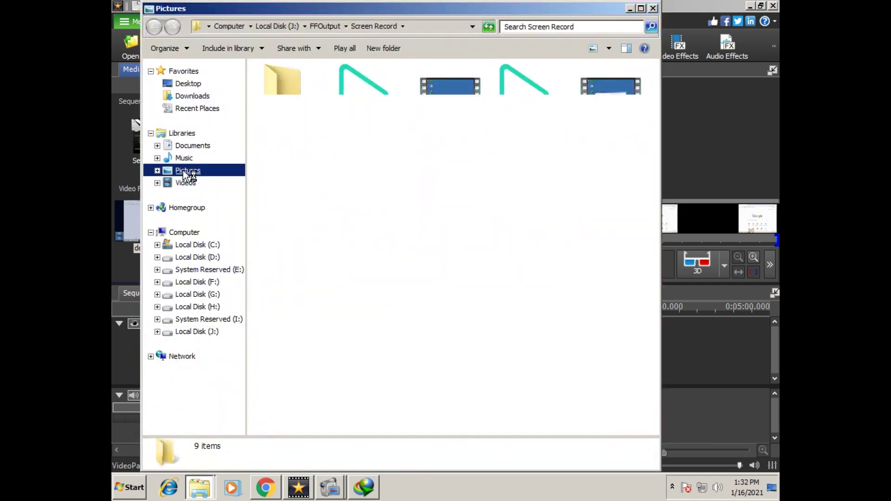
pyautogui.click(459, 141)
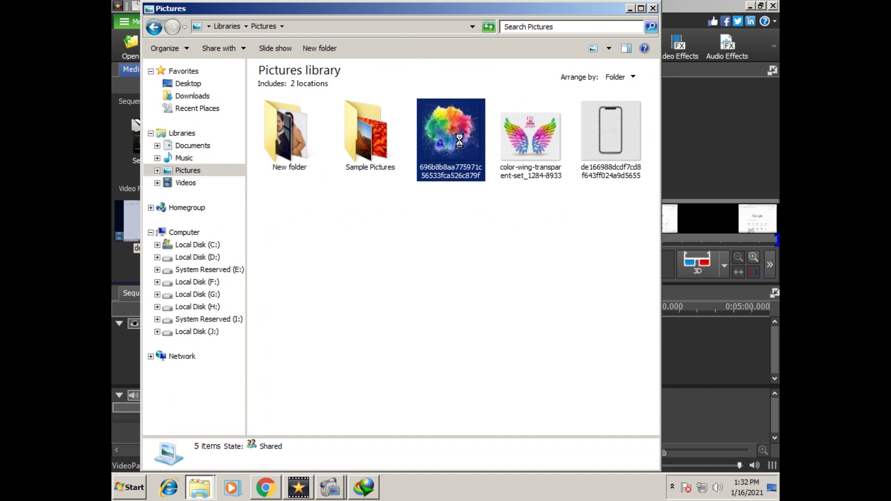
pyautogui.rightClick(460, 140)
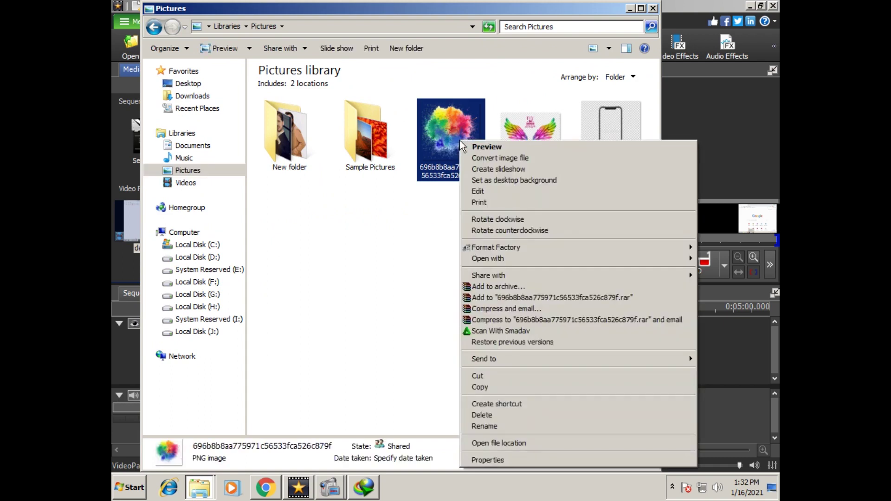
pyautogui.click(438, 158)
pyautogui.moveTo(382, 332); pyautogui.dragTo(145, 221)
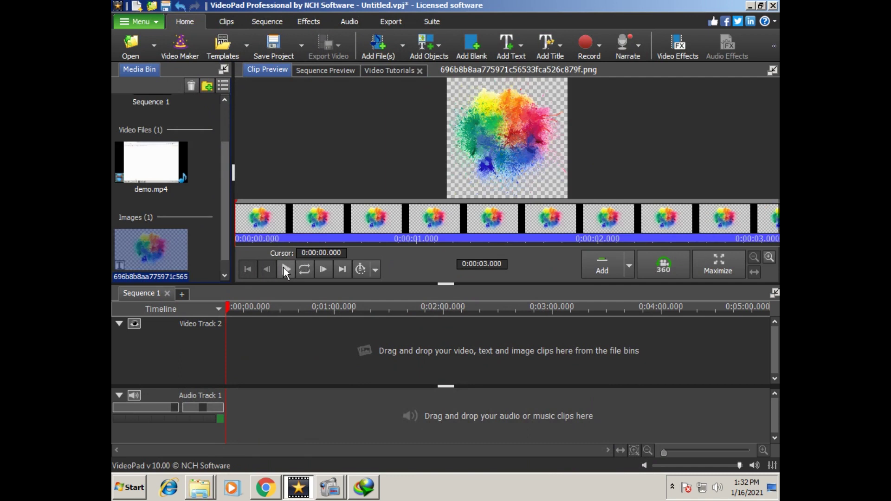
# Place the paint-splash image at the start of the video track and ripple-delete it from the sequence.
pyautogui.moveTo(165, 255); pyautogui.dragTo(299, 364)
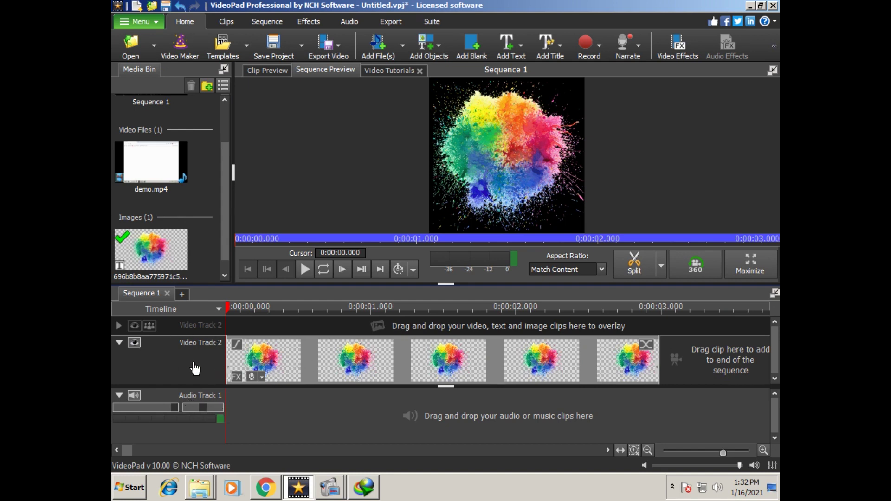
pyautogui.moveTo(304, 362)
pyautogui.mouseDown()
pyautogui.moveTo(563, 371)
pyautogui.moveTo(517, 381)
pyautogui.moveTo(299, 377)
pyautogui.mouseUp()
pyautogui.moveTo(227, 308); pyautogui.dragTo(251, 321)
pyautogui.rightClick(338, 360)
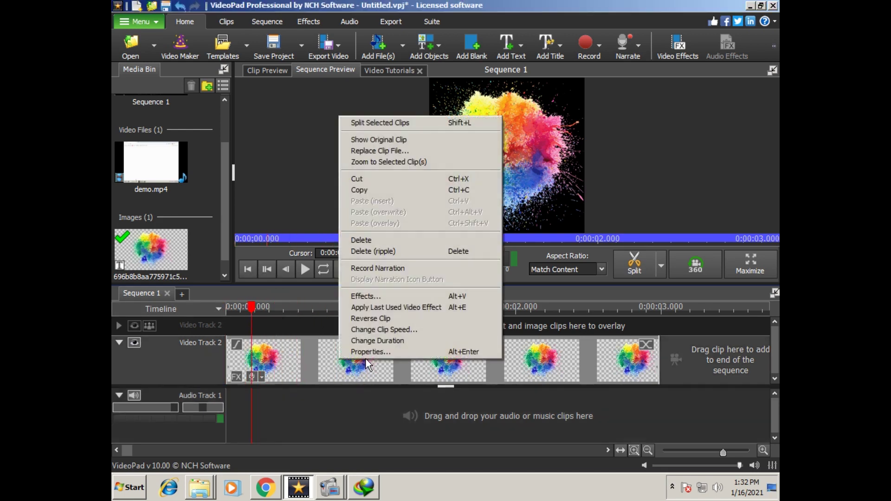
pyautogui.click(359, 255)
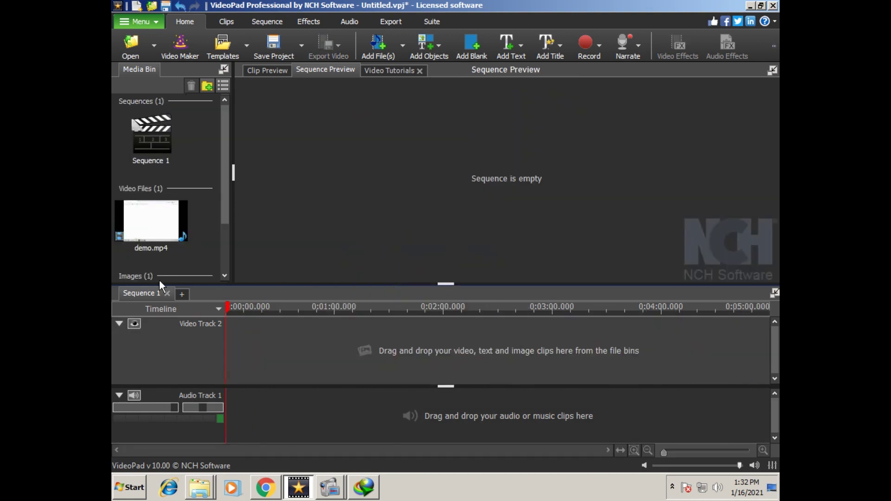
# Place demo.mp4 at the start of the video track and return the playhead to the beginning.
pyautogui.moveTo(149, 236); pyautogui.dragTo(249, 347)
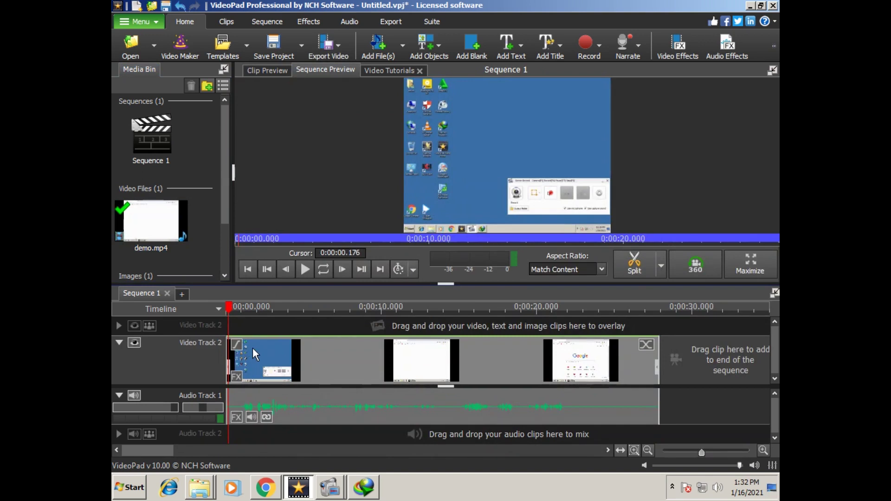
pyautogui.moveTo(222, 317); pyautogui.dragTo(190, 335)
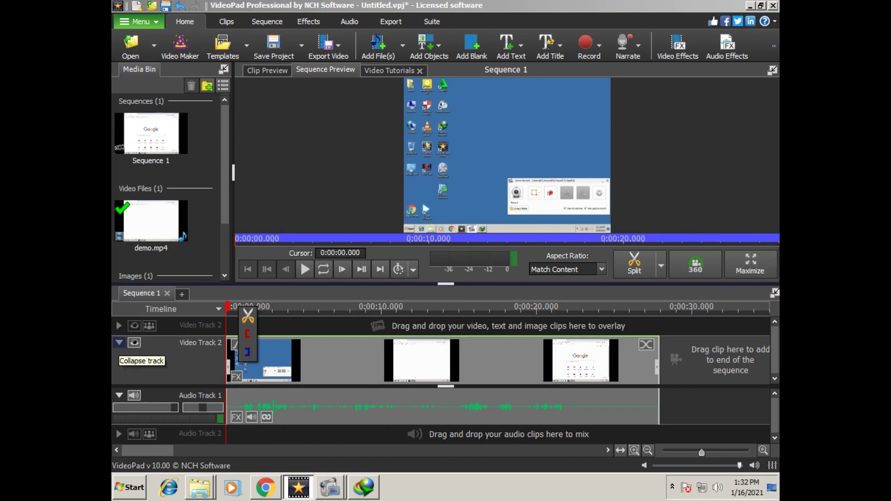
# Collapse the video track holding the demo clip and shift Audio Track 1's stereo pan slightly to the left.
pyautogui.click(118, 343)
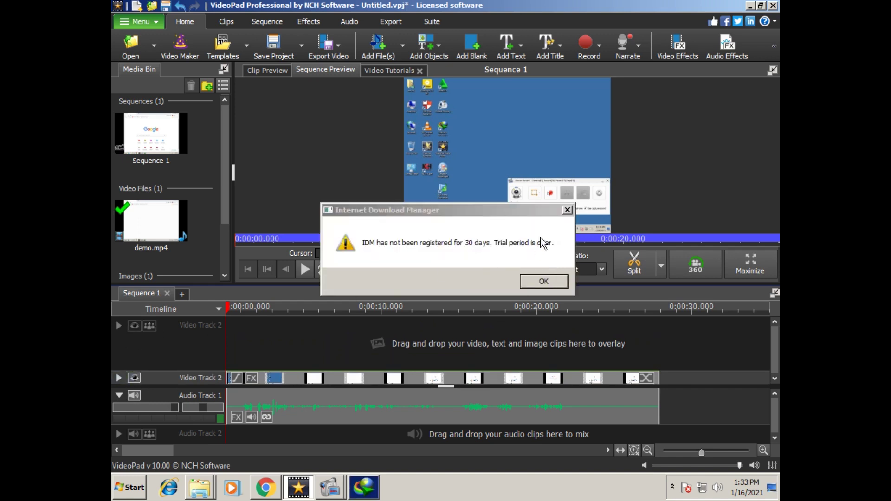
pyautogui.click(567, 211)
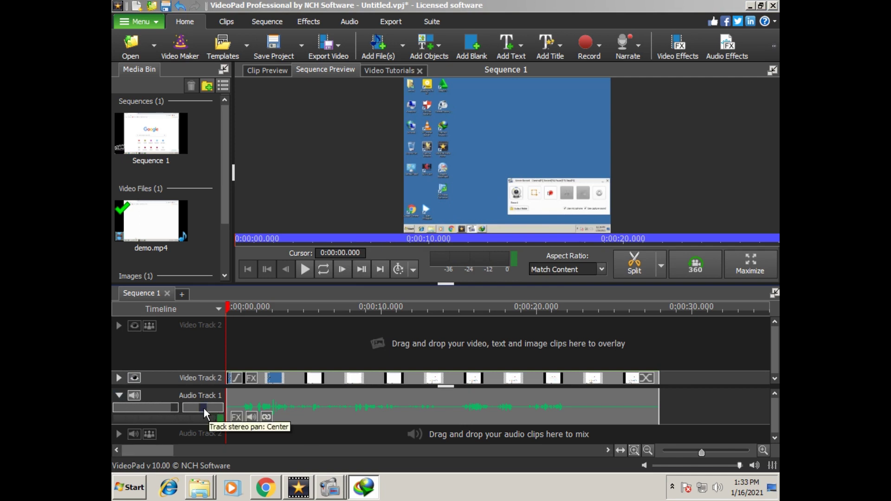
pyautogui.moveTo(203, 407); pyautogui.dragTo(182, 420)
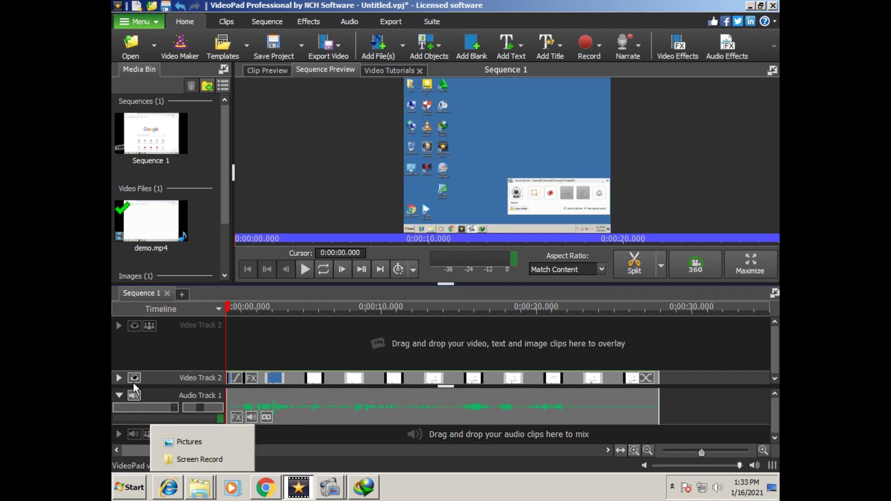
# Delete the demo clip and its linked audio from the sequence.
pyautogui.rightClick(149, 214)
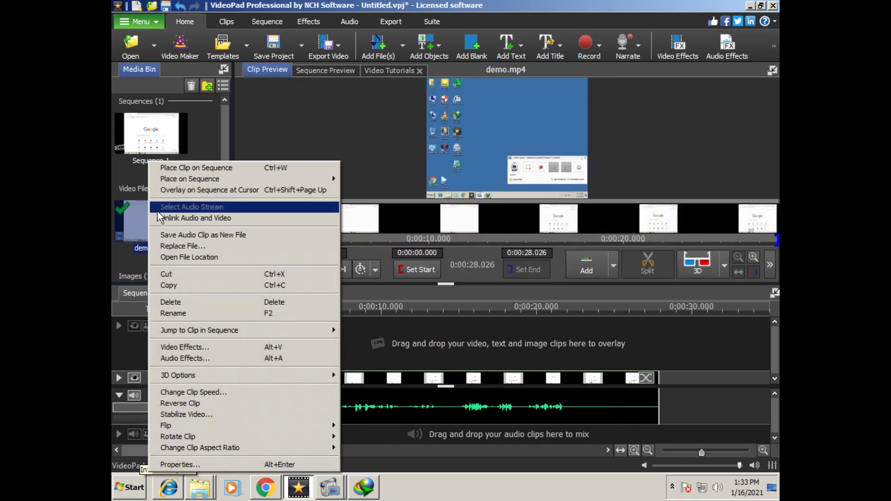
pyautogui.rightClick(131, 230)
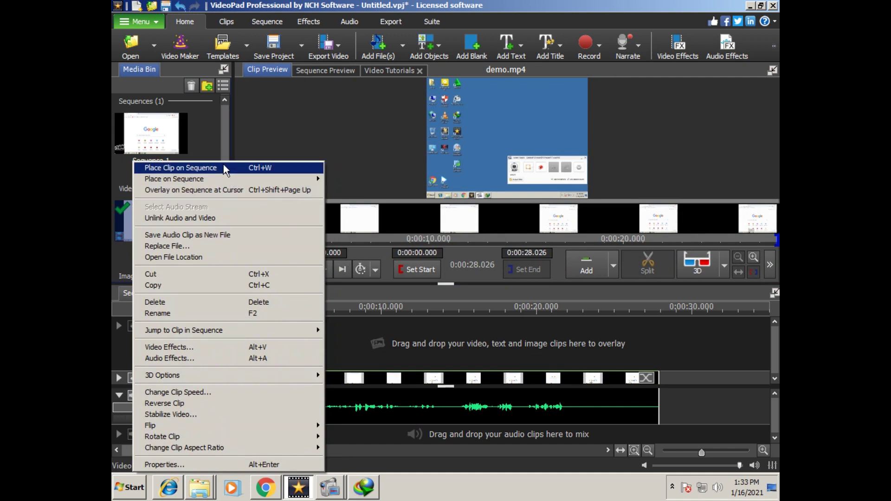
pyautogui.click(224, 165)
pyautogui.rightClick(403, 417)
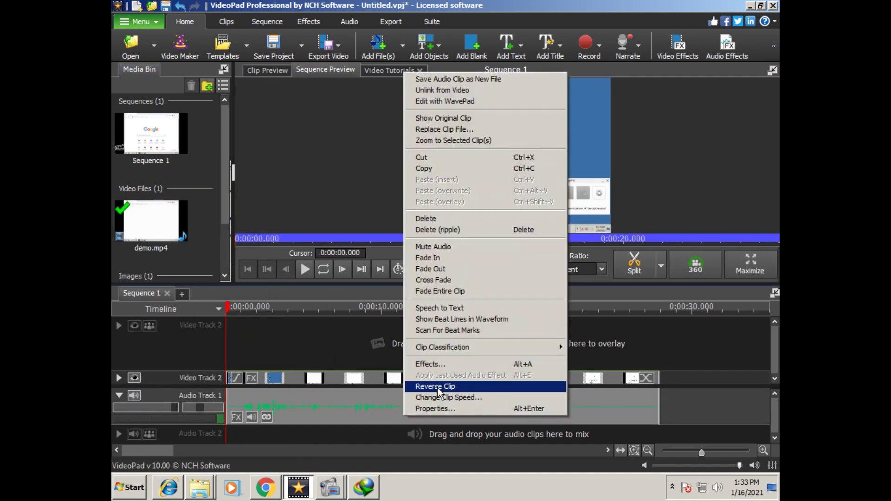
pyautogui.click(438, 219)
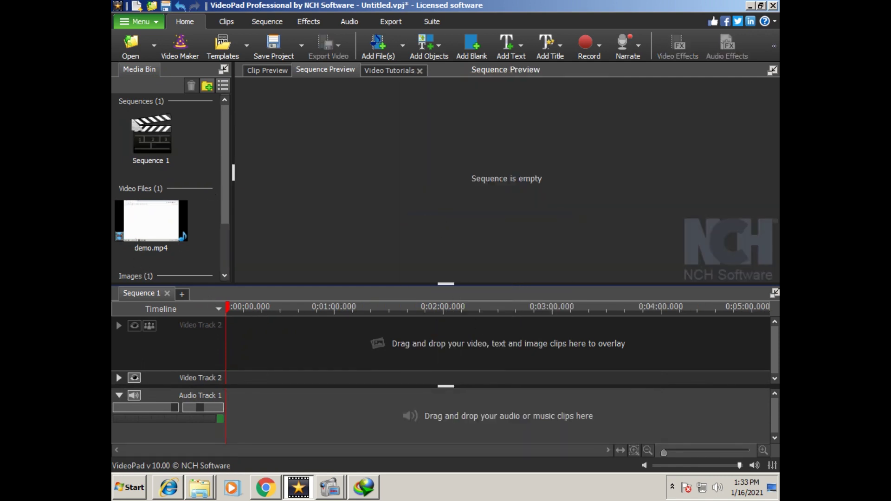
# Place demo.mp4 from the media bin on the empty sequence with Place Clip on Sequence.
pyautogui.click(137, 210)
pyautogui.rightClick(136, 210)
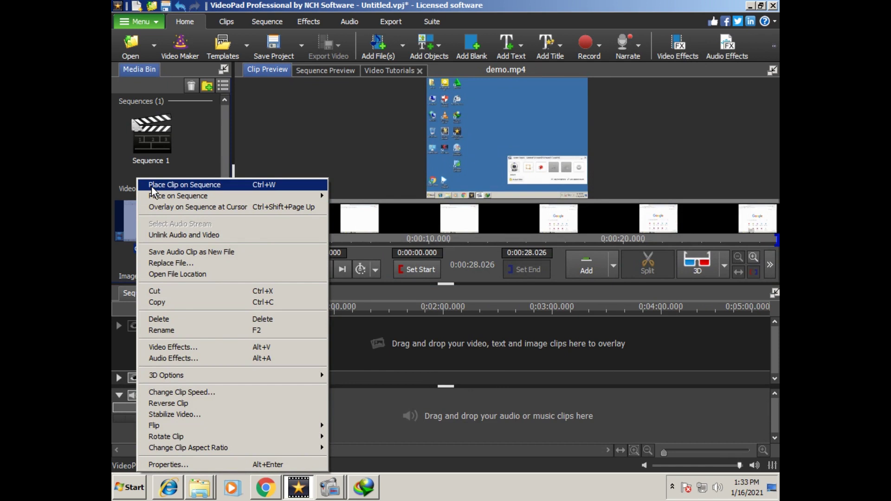
pyautogui.click(151, 187)
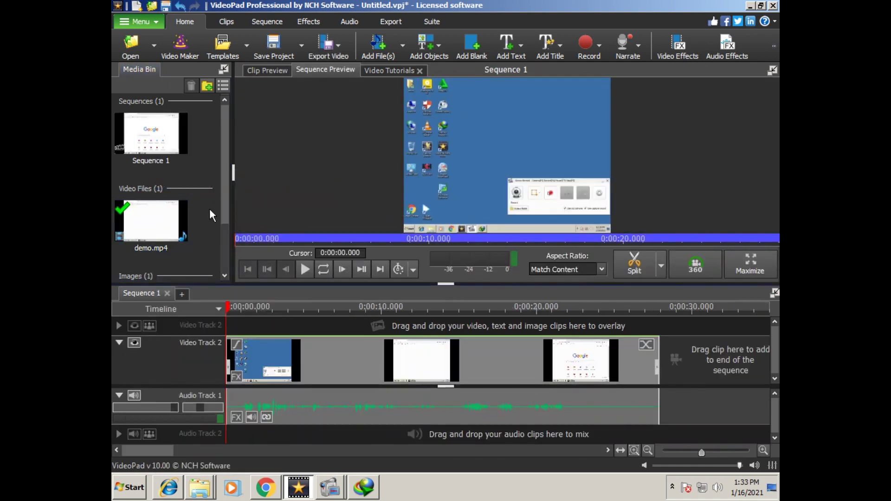
# Place demo.mp4 a second time at the start of the sequence and move the playhead to 0:00:12.575.
pyautogui.click(145, 217)
pyautogui.rightClick(145, 217)
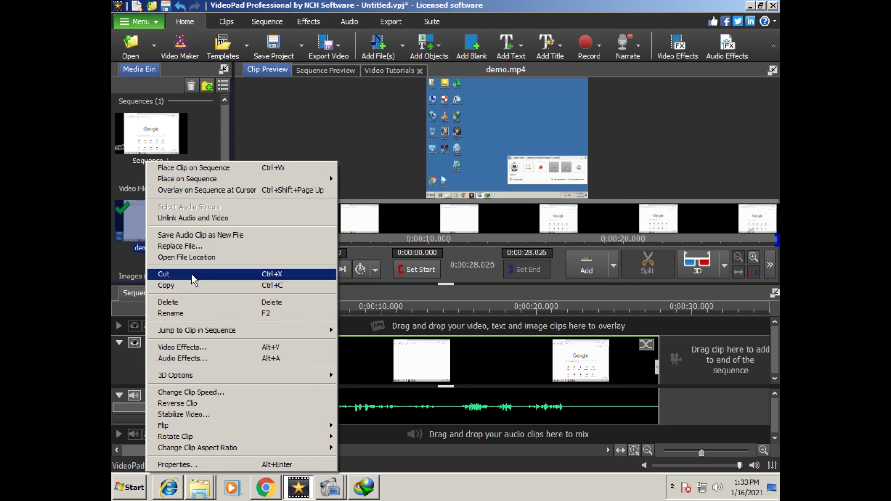
pyautogui.moveTo(195, 184)
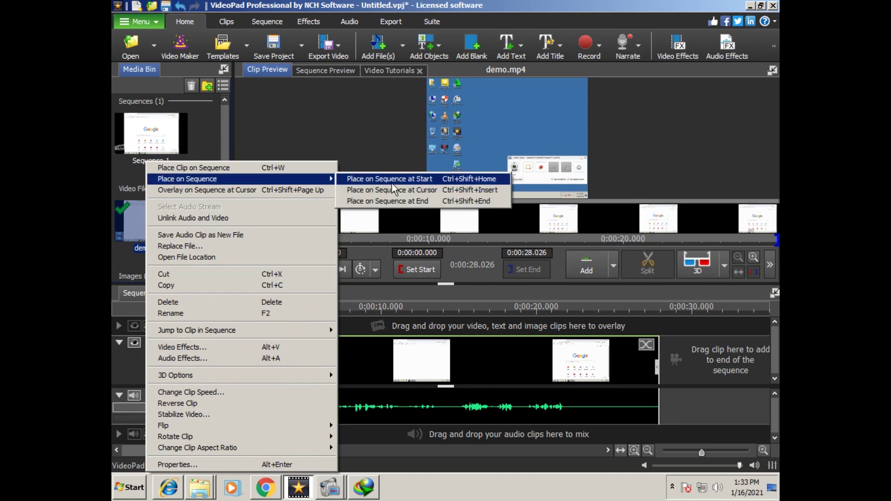
pyautogui.click(392, 181)
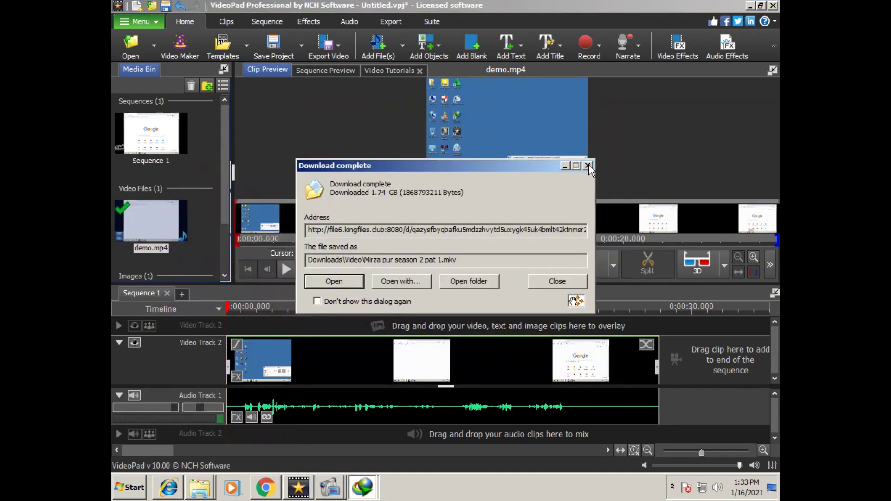
pyautogui.click(588, 165)
pyautogui.rightClick(139, 228)
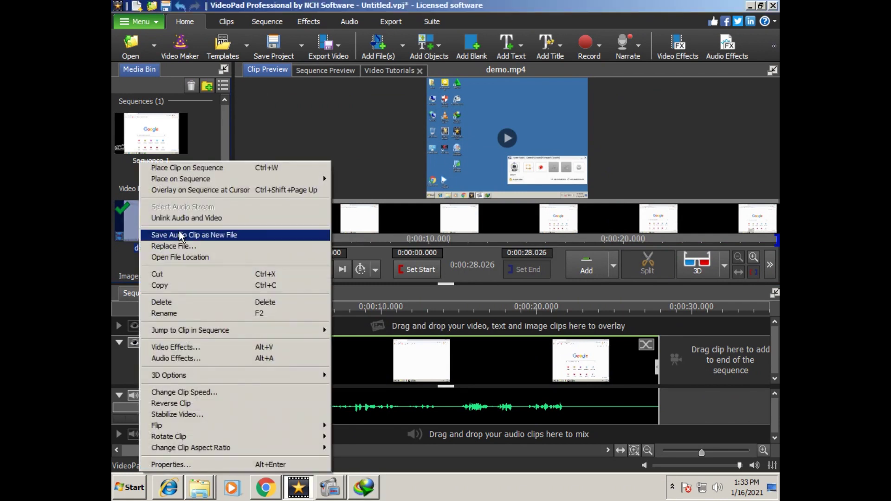
pyautogui.click(339, 178)
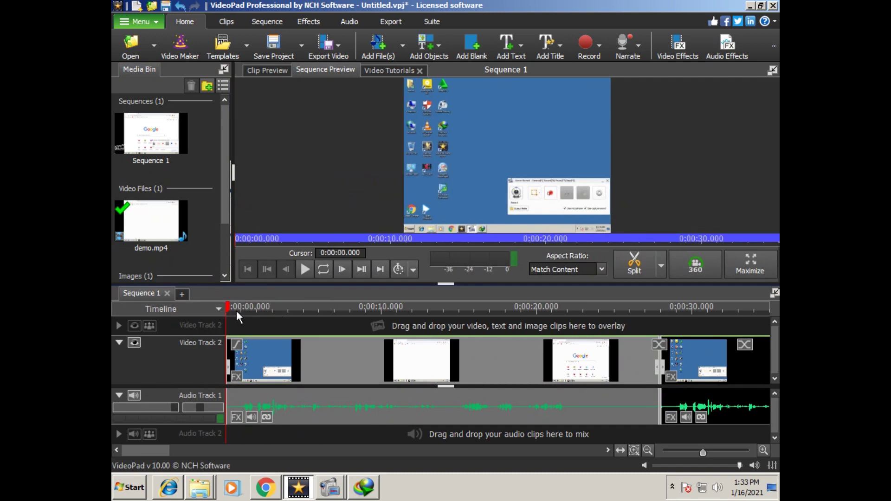
pyautogui.moveTo(231, 307); pyautogui.dragTo(419, 321)
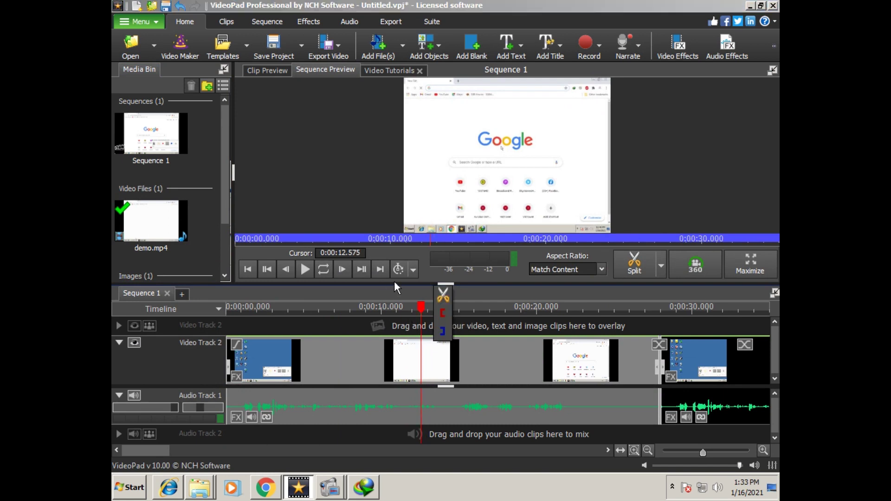
# Play the sequence up to 0:00:14.191 and insert demo.mp4 from the media bin at the cursor position.
pyautogui.click(301, 270)
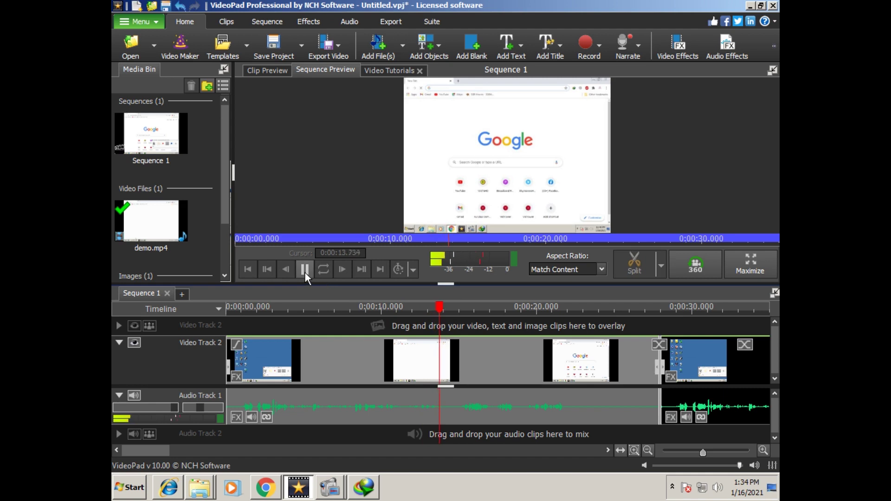
pyautogui.click(304, 273)
pyautogui.rightClick(140, 224)
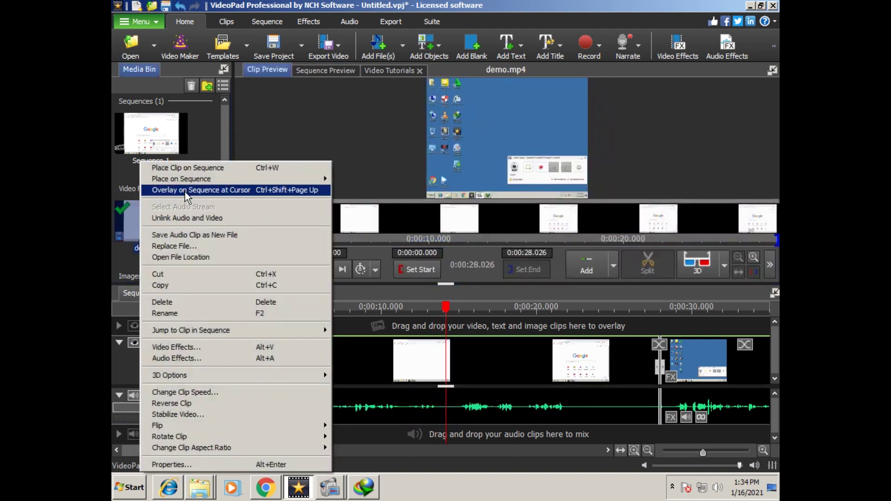
pyautogui.moveTo(181, 179)
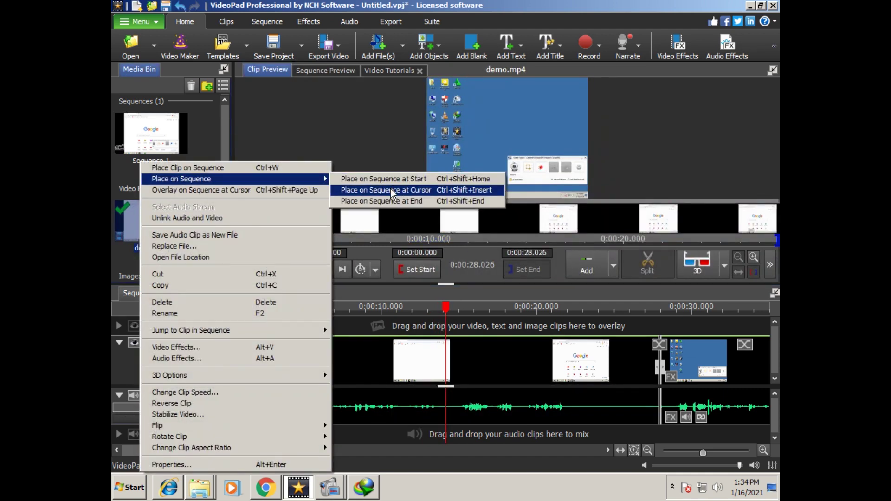
pyautogui.click(391, 189)
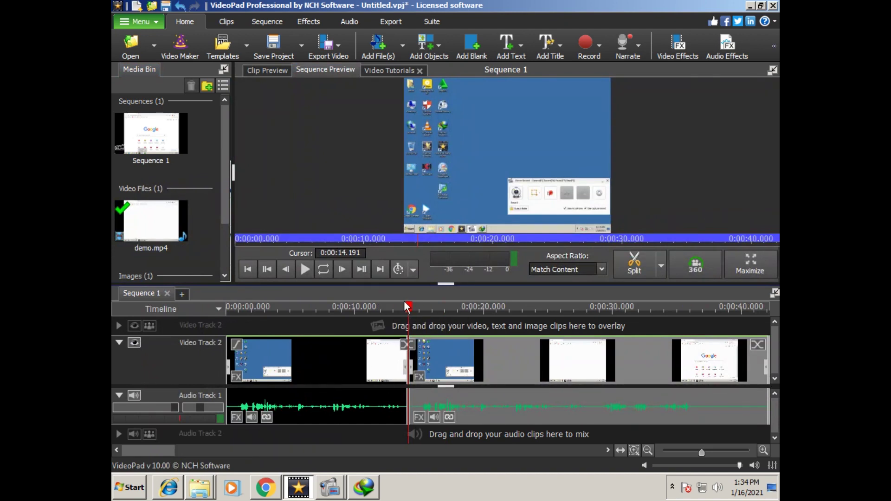
# Move the playhead to 0:00:18.549 and split the tracks there.
pyautogui.moveTo(411, 307); pyautogui.dragTo(428, 307)
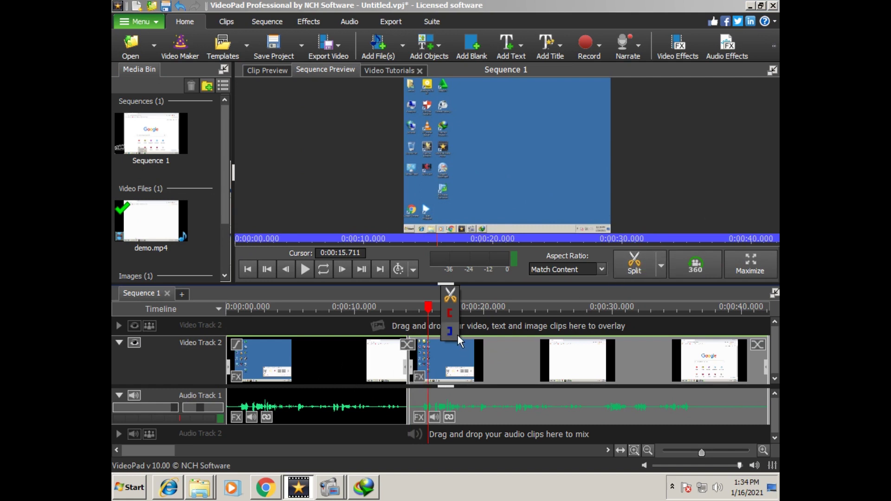
pyautogui.moveTo(428, 308); pyautogui.dragTo(421, 309)
pyautogui.press('space')
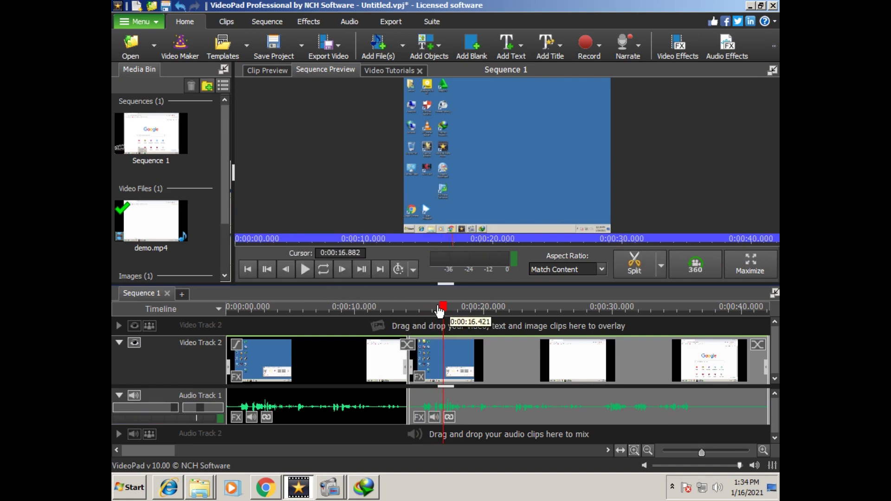
pyautogui.moveTo(442, 307); pyautogui.dragTo(464, 308)
pyautogui.click(634, 264)
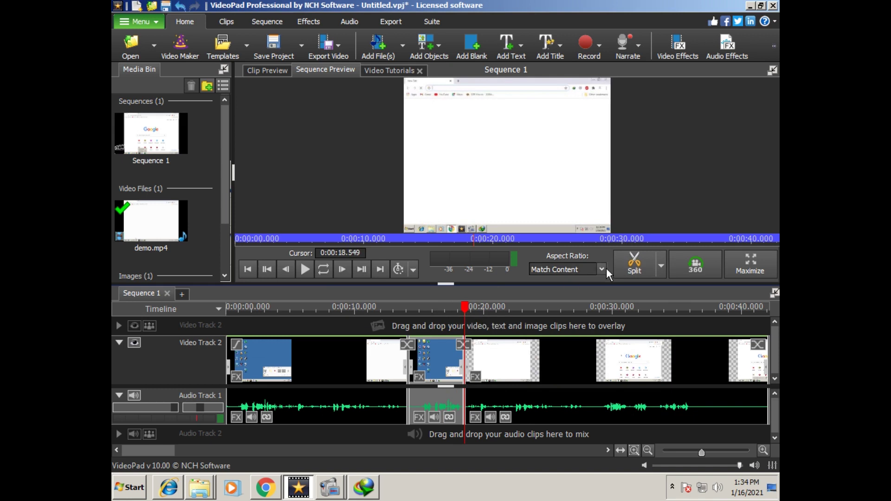
# At 0:00:21.235, split Audio Track 1 on its own, and split the video track at the same position.
pyautogui.click(660, 273)
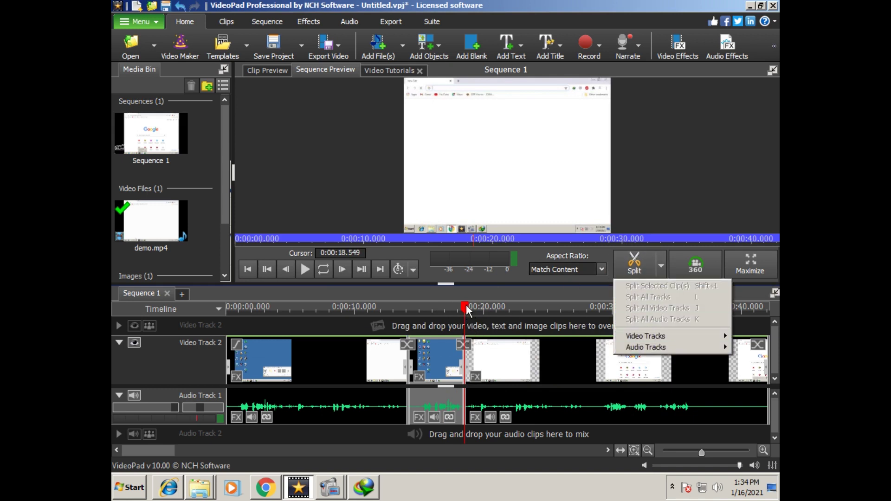
pyautogui.moveTo(467, 310); pyautogui.dragTo(500, 310)
pyautogui.click(661, 266)
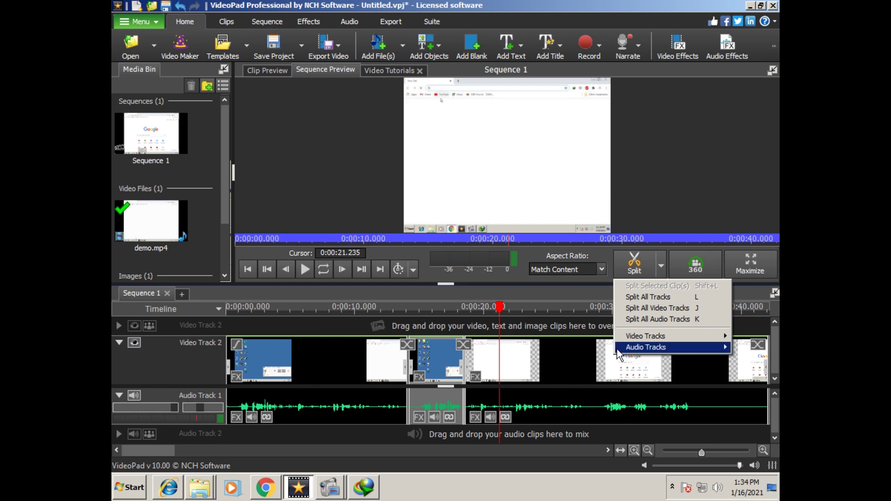
pyautogui.moveTo(631, 338)
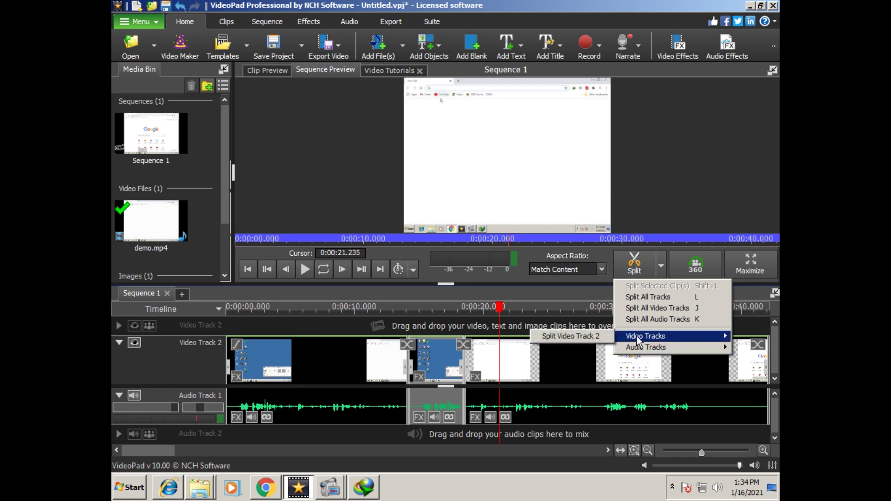
pyautogui.moveTo(640, 355)
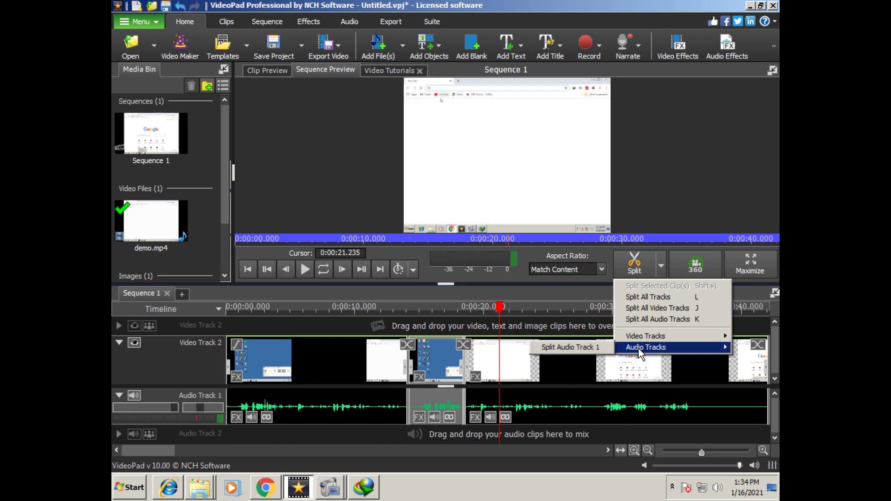
pyautogui.click(580, 349)
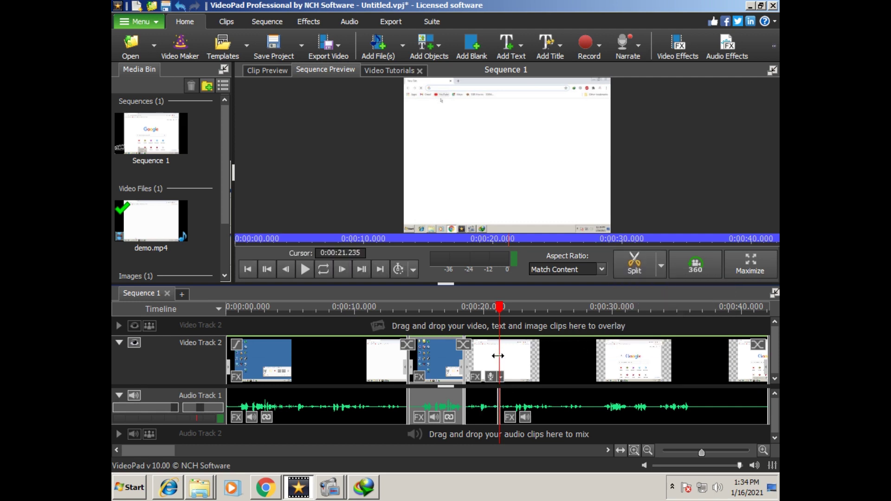
pyautogui.click(661, 268)
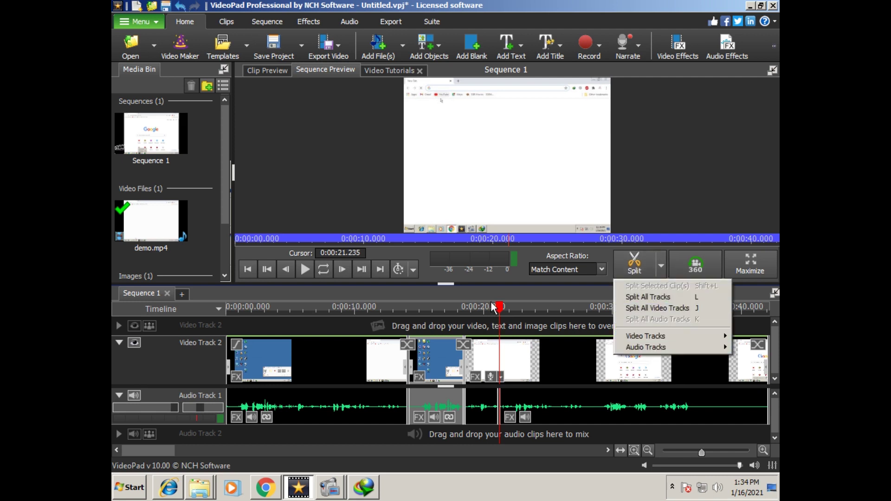
pyautogui.click(633, 269)
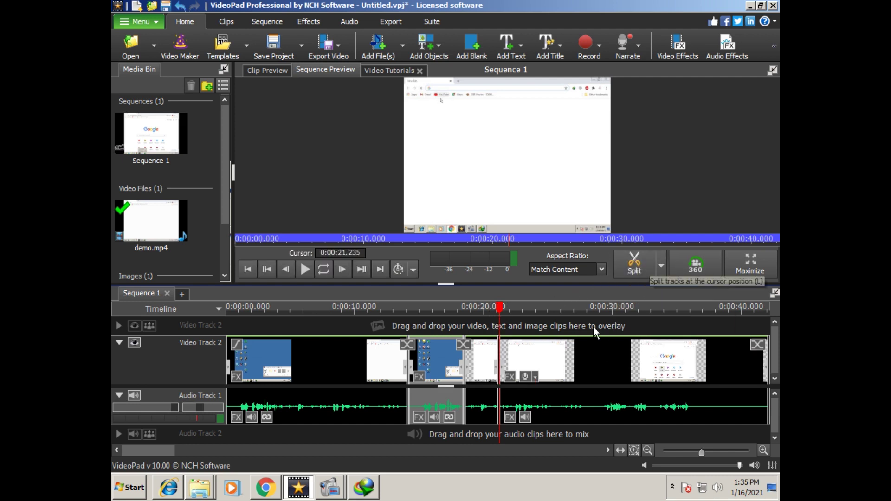
# Undo the track splits and the extra demo.mp4 placements, keeping a single demo clip on the sequence.
pyautogui.rightClick(143, 222)
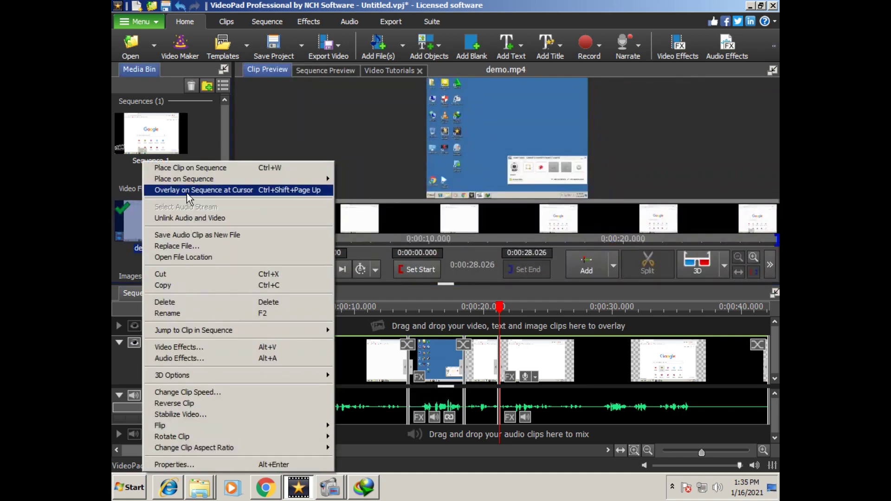
pyautogui.click(504, 326)
pyautogui.moveTo(497, 315); pyautogui.dragTo(406, 322)
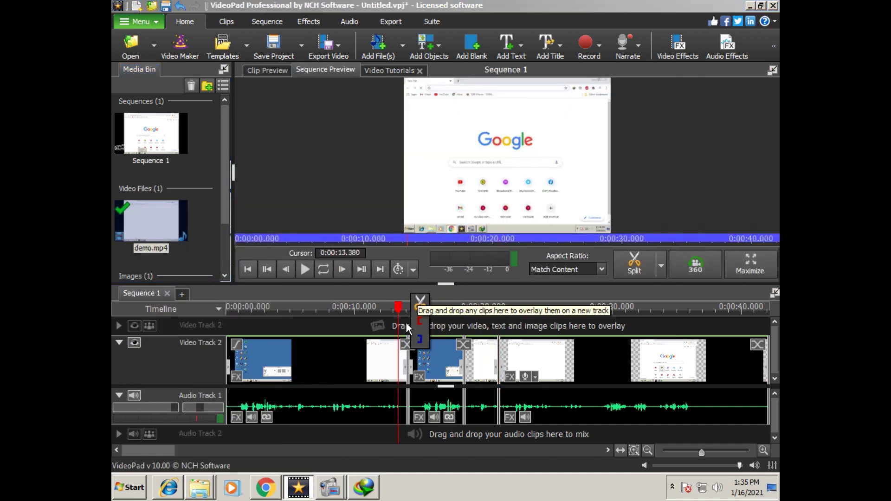
pyautogui.click(405, 322)
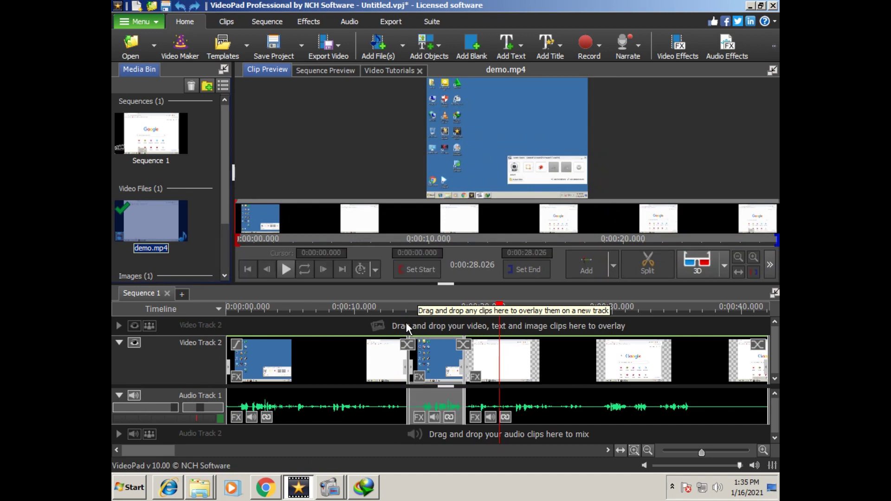
pyautogui.press('Delete')
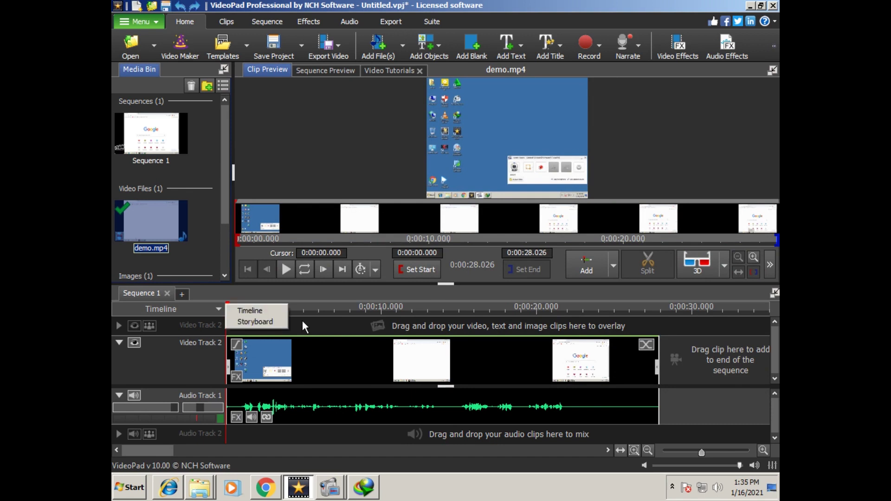
# Move the playhead to 0:00:07.906 and overlay demo.mp4 on the sequence at the cursor.
pyautogui.click(316, 327)
pyautogui.moveTo(317, 307); pyautogui.dragTo(348, 320)
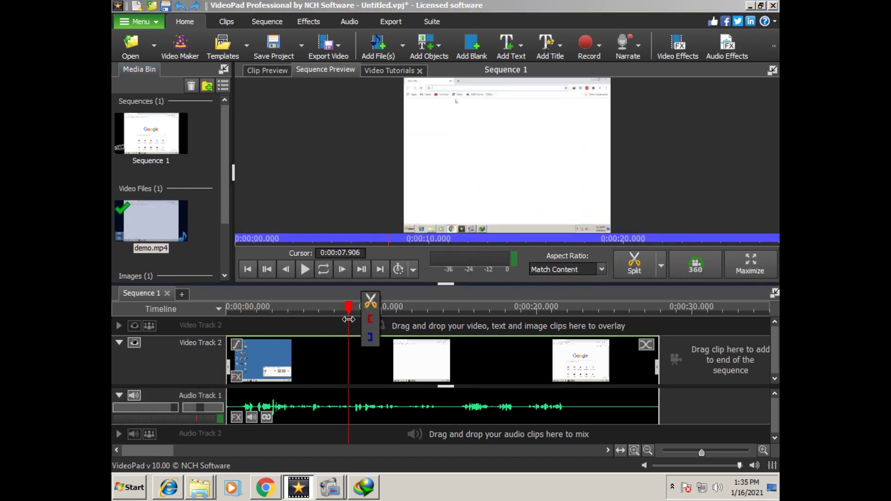
pyautogui.rightClick(160, 226)
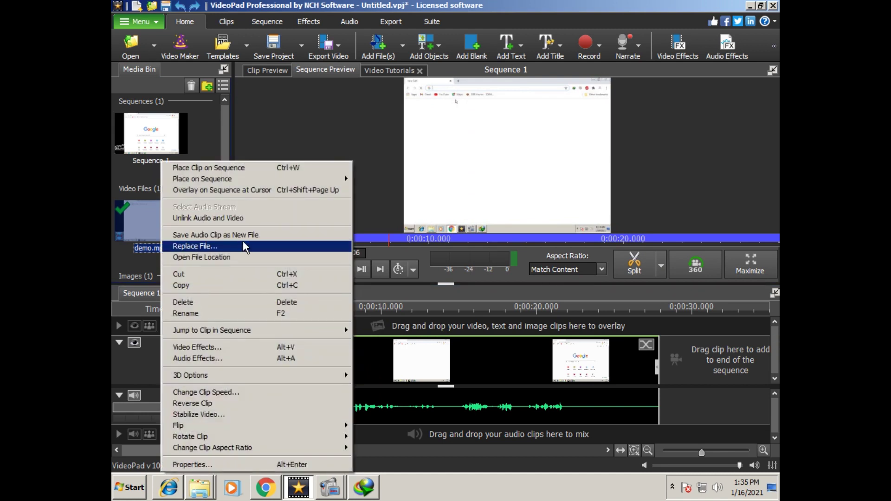
pyautogui.click(252, 194)
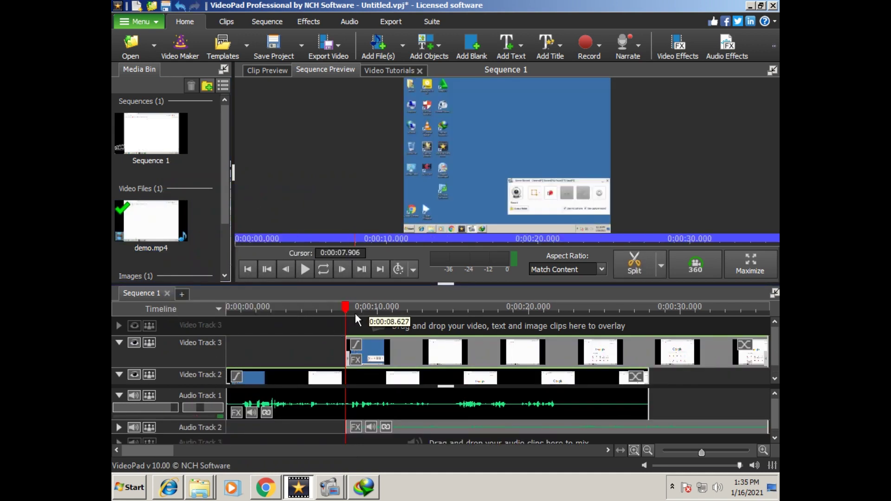
# Ripple-delete the overlaid demo clip from Video Track 3.
pyautogui.moveTo(345, 310)
pyautogui.mouseDown()
pyautogui.moveTo(235, 320)
pyautogui.moveTo(307, 331)
pyautogui.moveTo(374, 325)
pyautogui.moveTo(344, 333)
pyautogui.moveTo(354, 310)
pyautogui.mouseUp()
pyautogui.rightClick(416, 358)
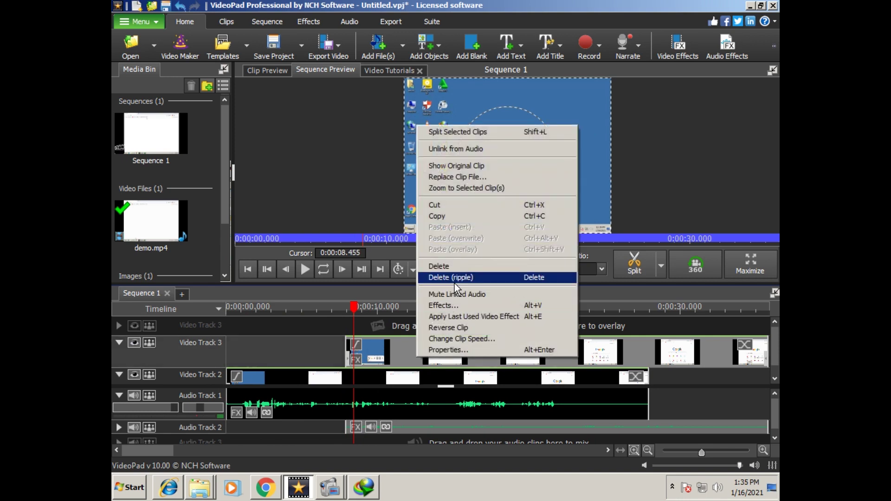
pyautogui.click(455, 283)
# Overlay demo.mp4 on the sequence at 0:00:14.968 and shrink the overlay to almost nothing in the preview at 0:00:17.807.
pyautogui.moveTo(355, 319); pyautogui.dragTo(453, 320)
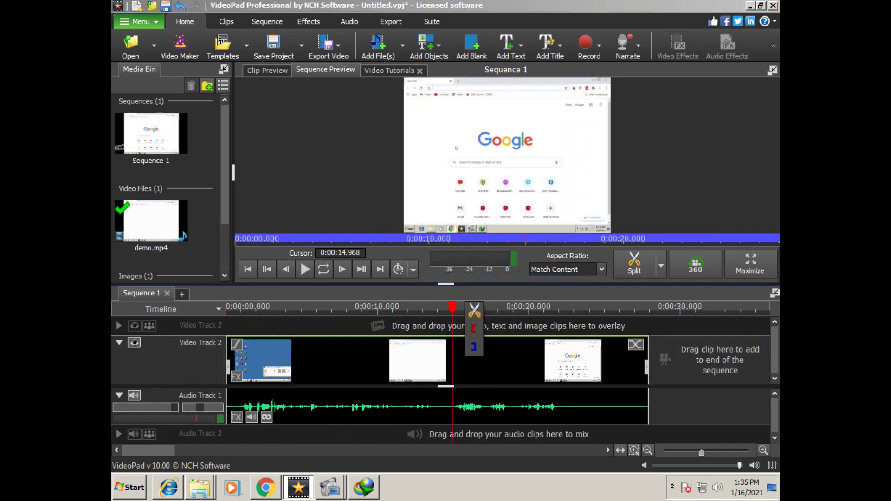
pyautogui.rightClick(178, 237)
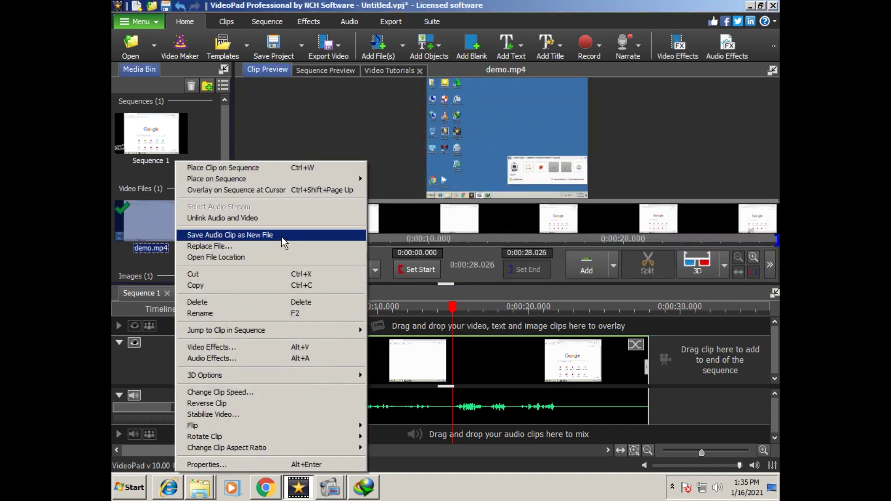
pyautogui.click(280, 189)
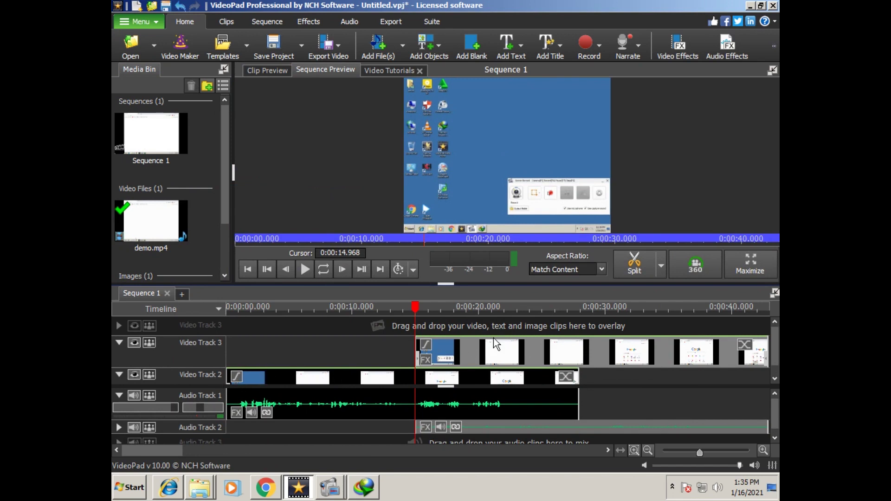
pyautogui.moveTo(421, 318); pyautogui.dragTo(451, 325)
pyautogui.moveTo(546, 187); pyautogui.dragTo(514, 168)
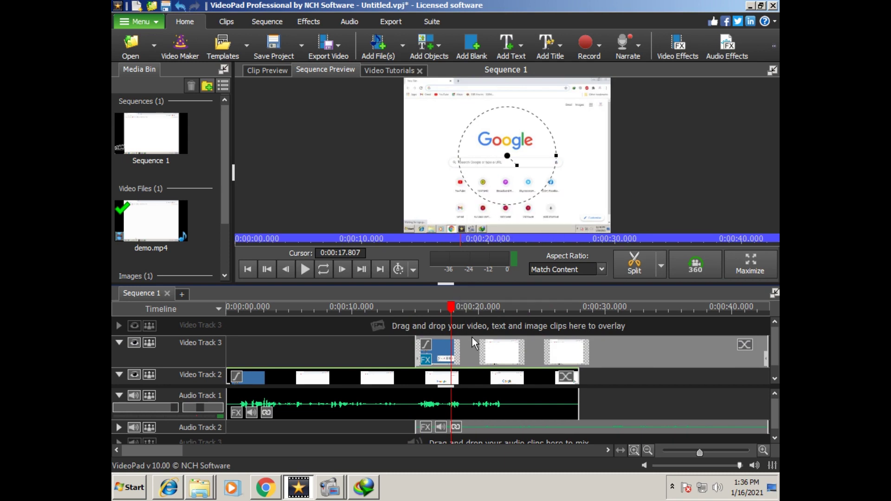
# Delete the shrunken overlay clip from Video Track 3 and return the playhead to the start of the sequence.
pyautogui.rightClick(483, 345)
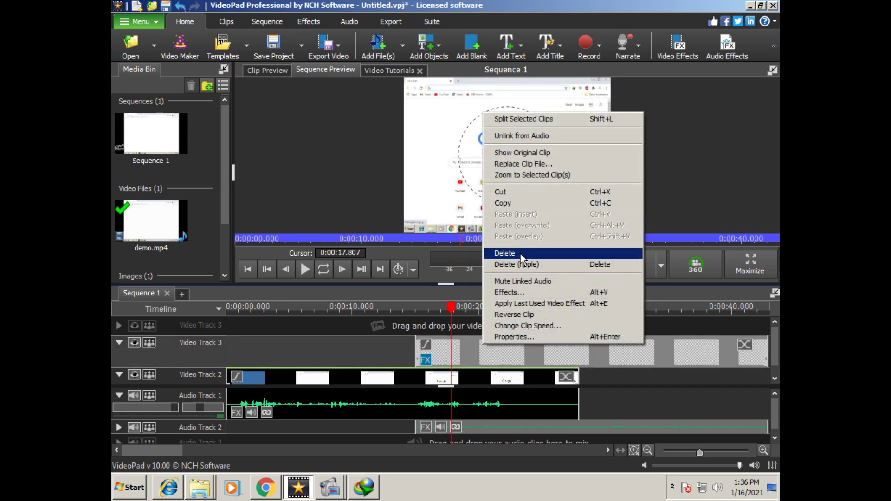
pyautogui.click(520, 254)
pyautogui.moveTo(451, 307); pyautogui.dragTo(219, 322)
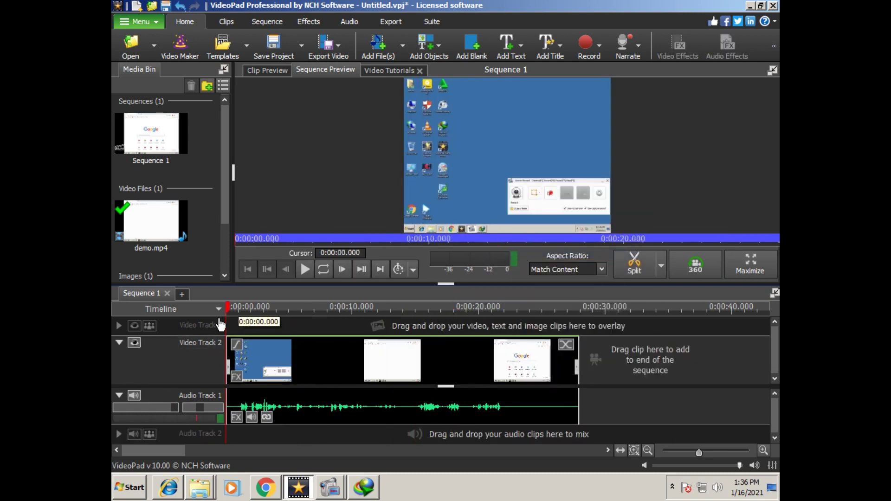
# Unlink the demo clip on Video Track 2 from its audio and select the audio and video clips separately.
pyautogui.rightClick(146, 213)
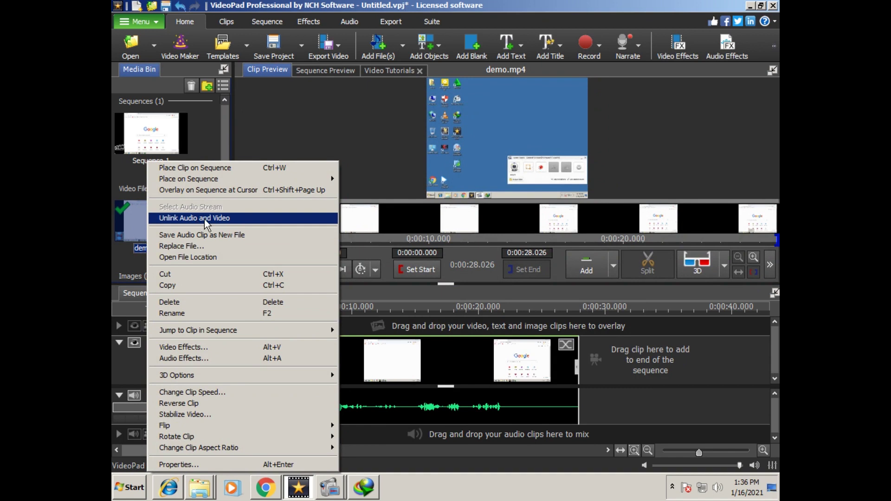
pyautogui.click(141, 221)
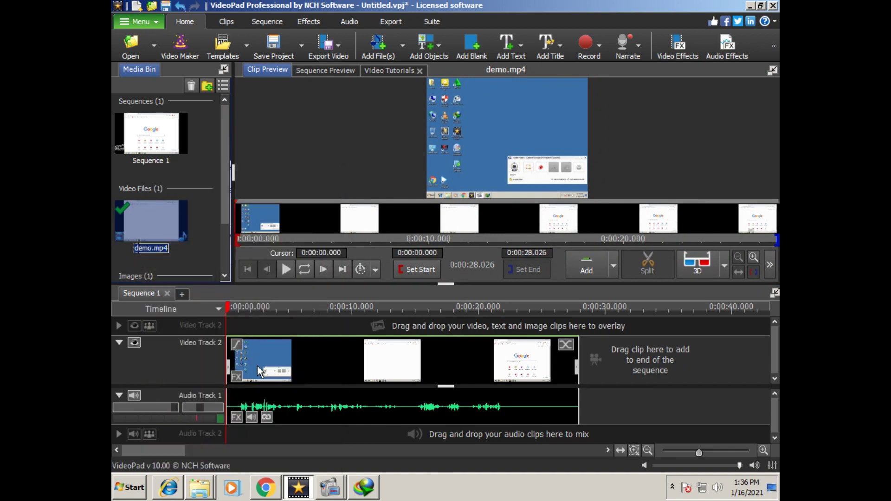
pyautogui.rightClick(297, 347)
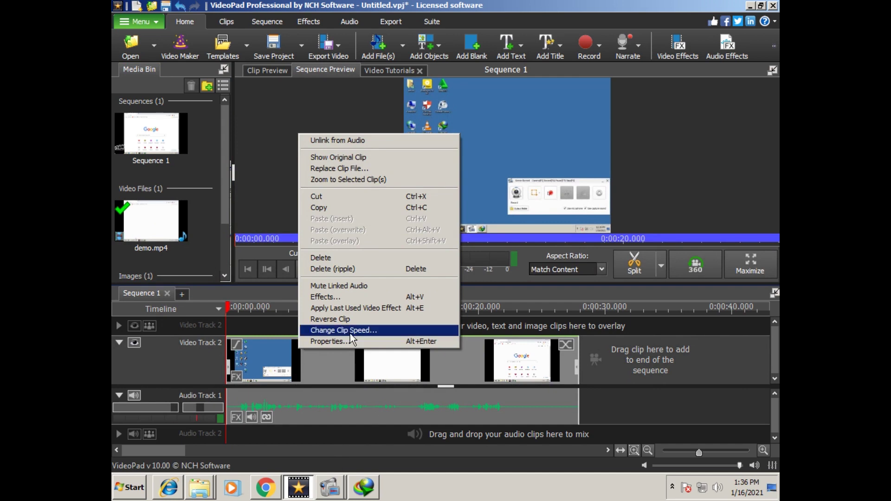
pyautogui.click(339, 141)
pyautogui.moveTo(337, 403)
pyautogui.mouseDown()
pyautogui.moveTo(545, 405)
pyautogui.moveTo(330, 407)
pyautogui.moveTo(450, 408)
pyautogui.moveTo(352, 402)
pyautogui.moveTo(392, 403)
pyautogui.moveTo(352, 410)
pyautogui.mouseUp()
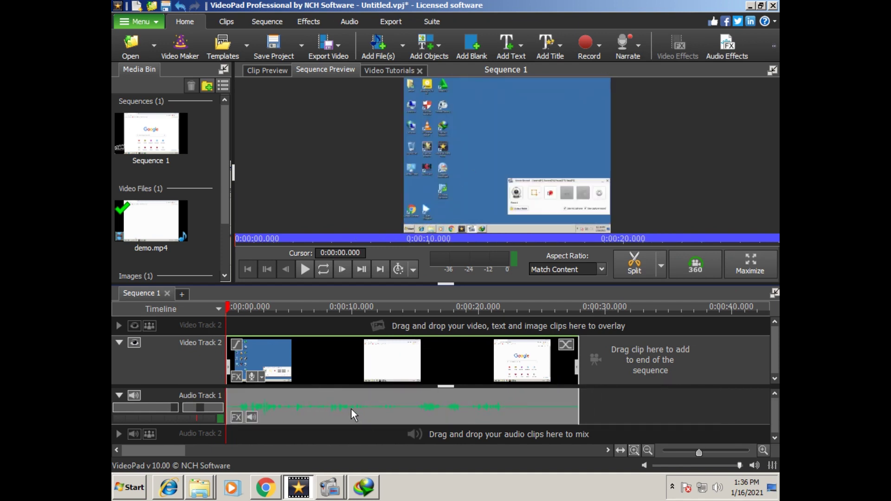
pyautogui.moveTo(352, 373)
pyautogui.mouseDown()
pyautogui.moveTo(508, 364)
pyautogui.moveTo(354, 371)
pyautogui.mouseUp()
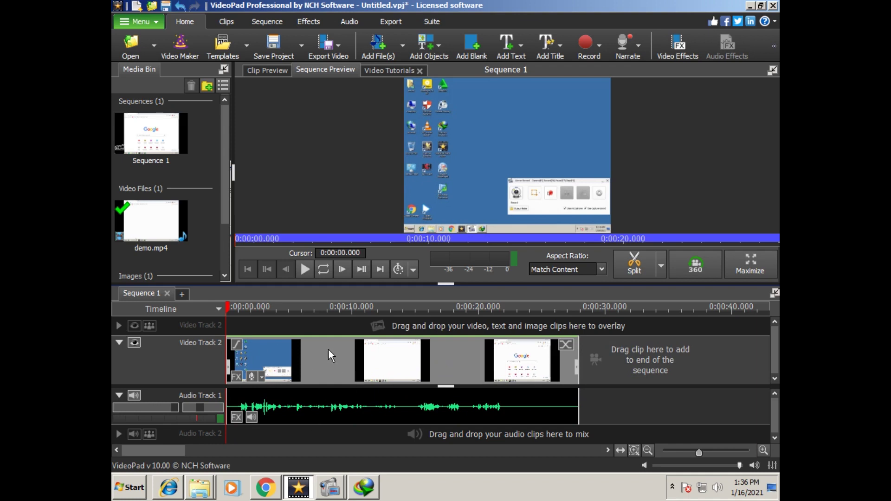
pyautogui.moveTo(248, 325); pyautogui.dragTo(227, 343)
# Save the audio of the demo.mp4 clip in the Media Bin as a new audio file.
pyautogui.rightClick(330, 408)
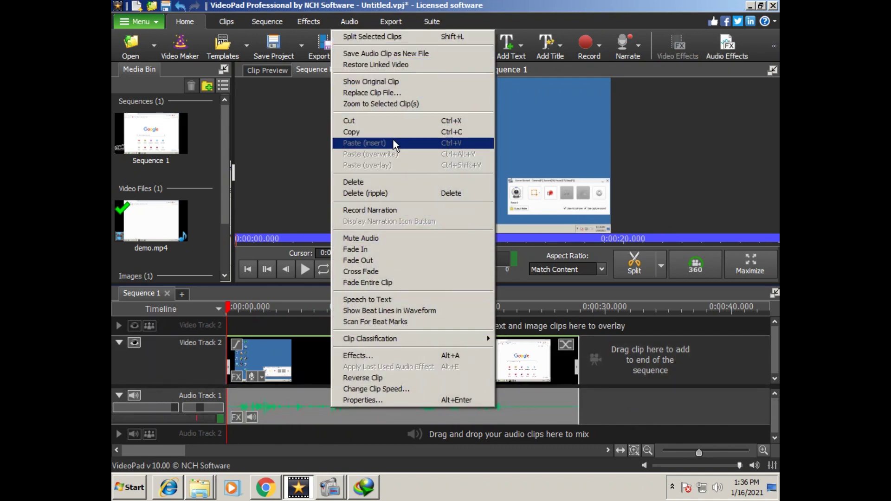
pyautogui.click(157, 221)
pyautogui.rightClick(158, 221)
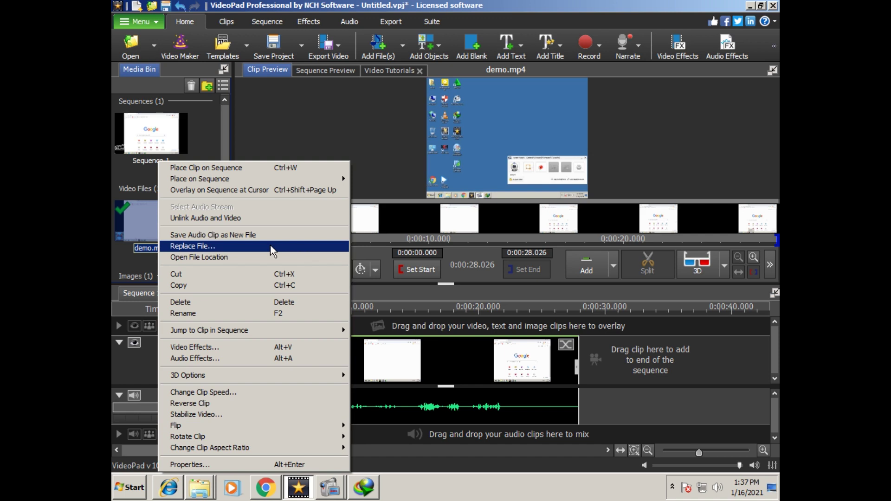
pyautogui.click(248, 235)
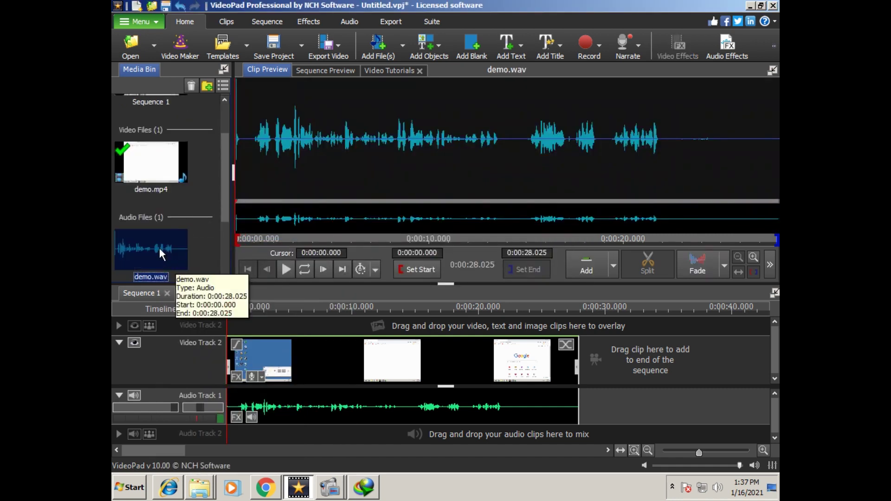
pyautogui.moveTo(222, 219); pyautogui.dragTo(214, 248)
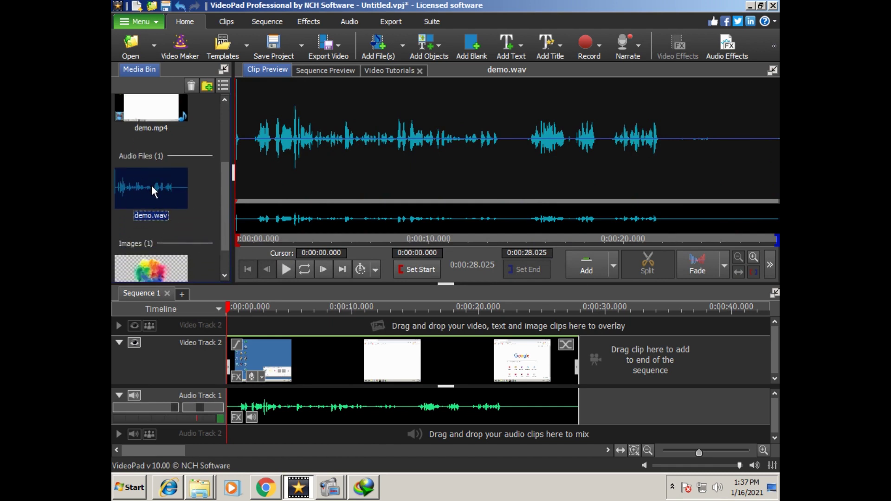
# Move the sequence playhead to 0:00:01.239 and delete demo.wav and the PNG image from the Media Bin.
pyautogui.moveTo(231, 310); pyautogui.dragTo(241, 335)
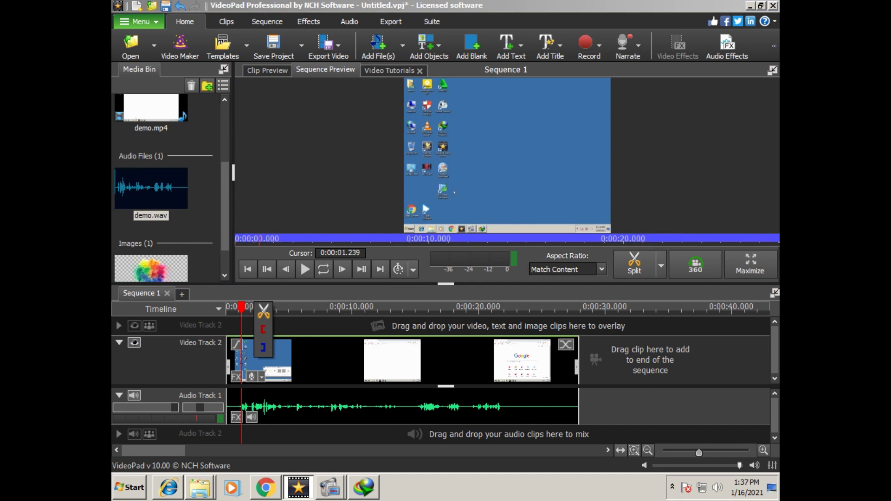
pyautogui.moveTo(135, 176)
pyautogui.scroll(2, 153, 188)
pyautogui.scroll(-4, 155, 222)
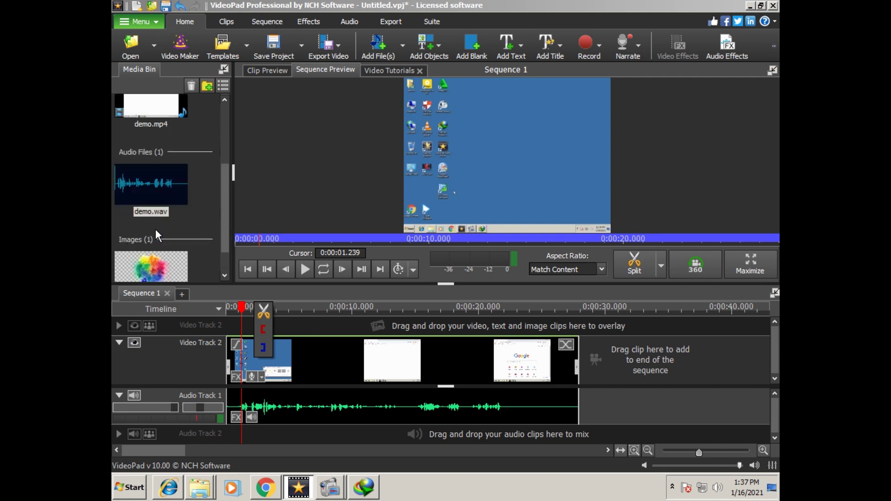
pyautogui.rightClick(160, 149)
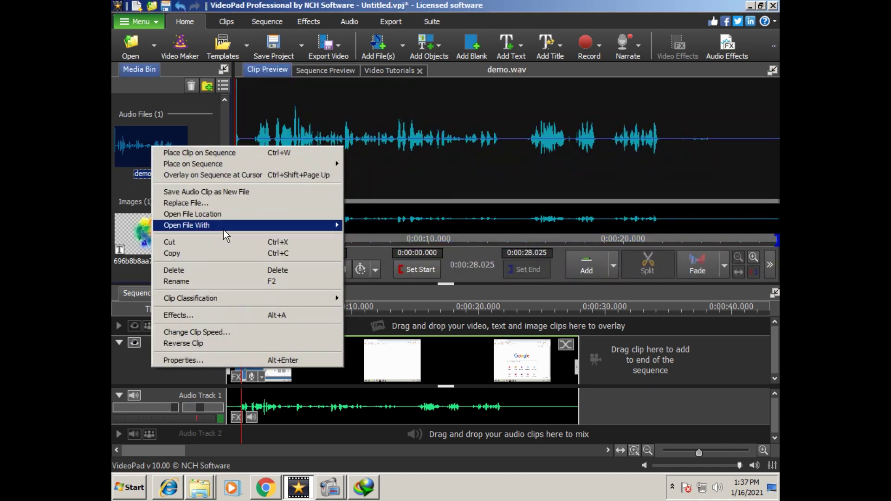
pyautogui.click(214, 270)
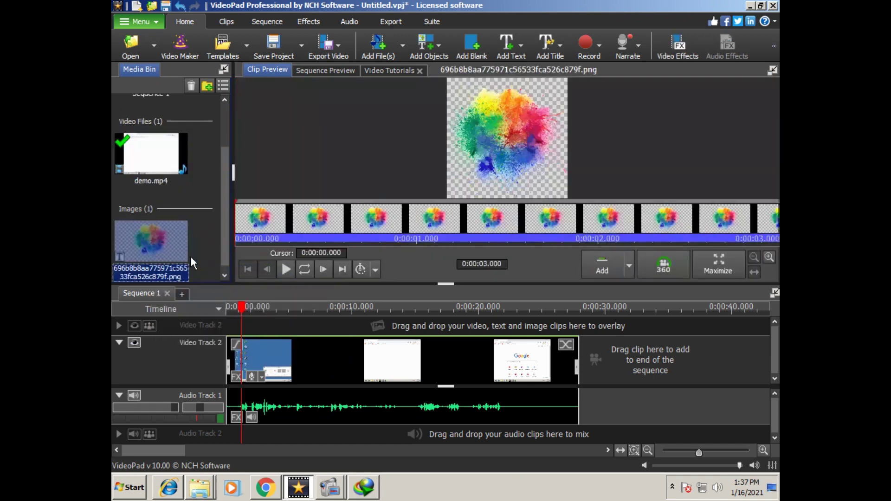
pyautogui.rightClick(144, 252)
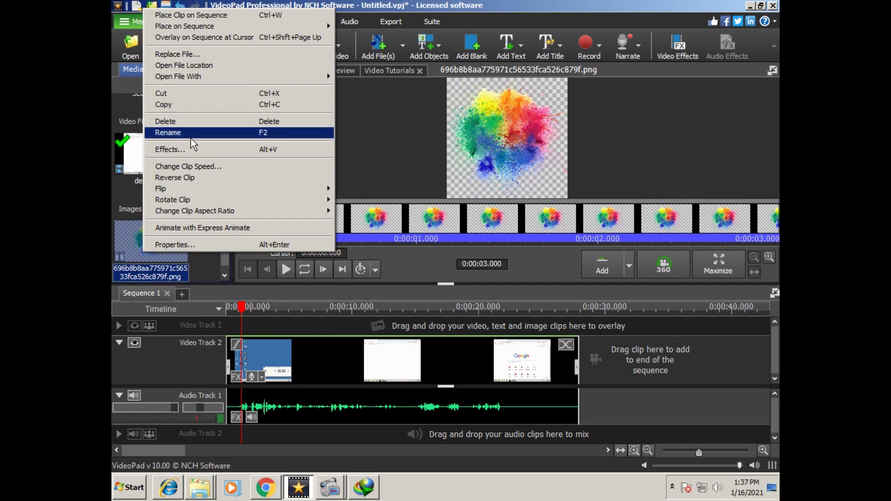
pyautogui.click(188, 123)
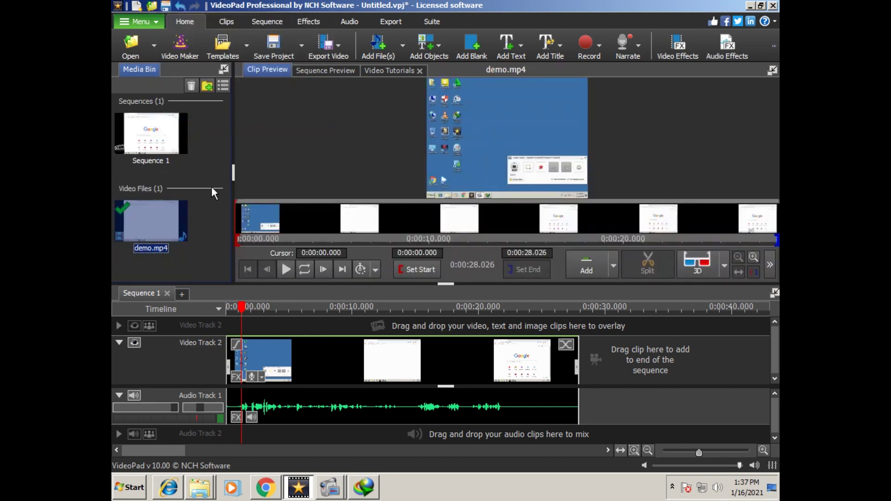
# Open the file location of demo.mp4 to view the source file, and close the folder window.
pyautogui.rightClick(160, 224)
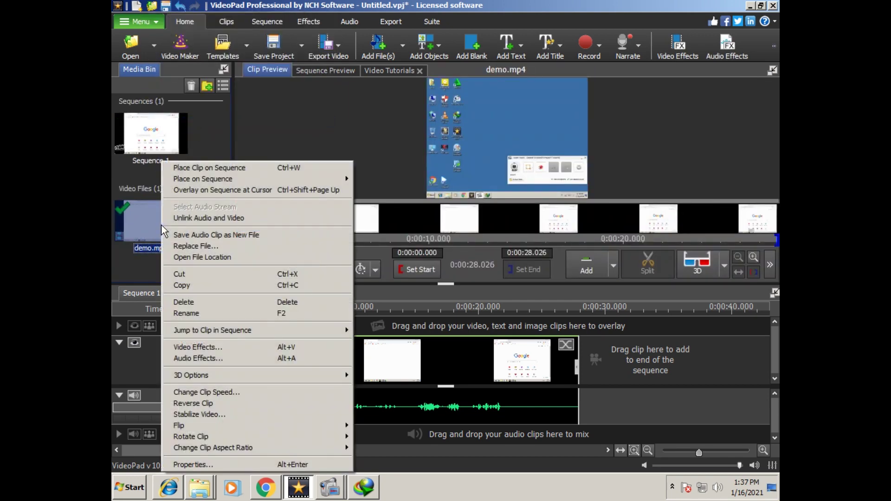
pyautogui.click(230, 258)
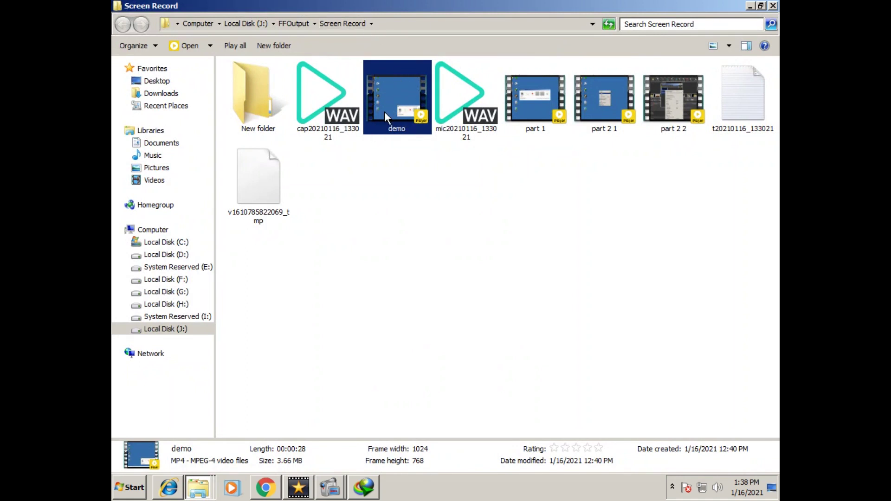
pyautogui.click(772, 5)
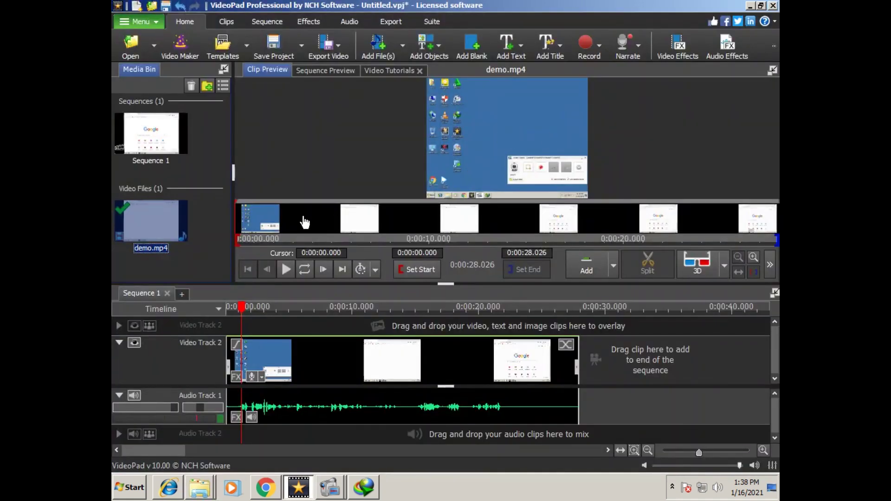
# View the rename dialog and the video effects window for the demo.mp4 clip, closing each one.
pyautogui.rightClick(163, 219)
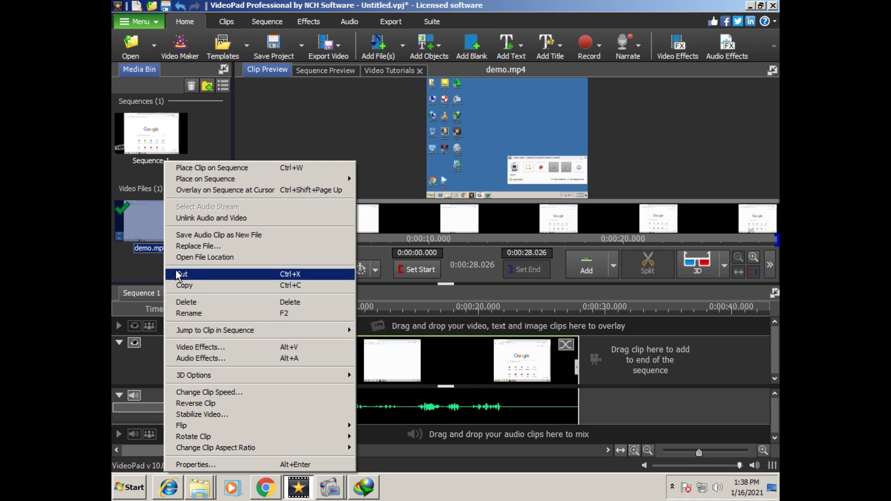
pyautogui.click(219, 313)
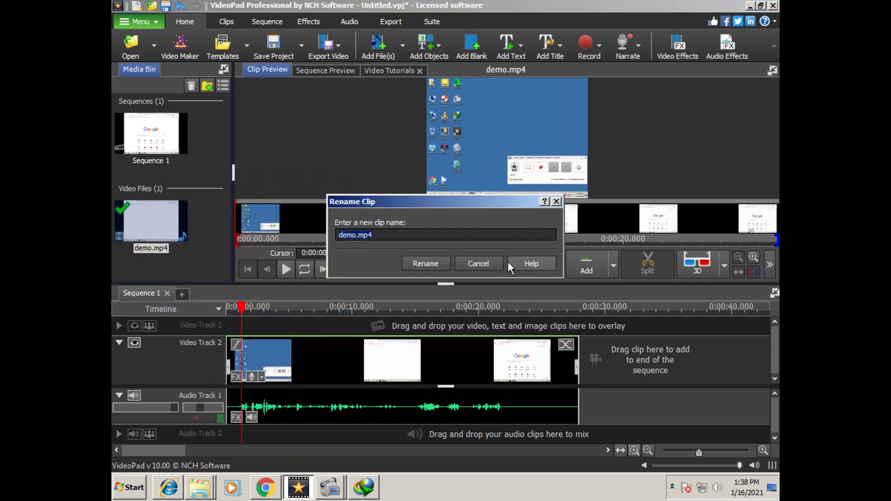
pyautogui.click(491, 264)
pyautogui.rightClick(155, 221)
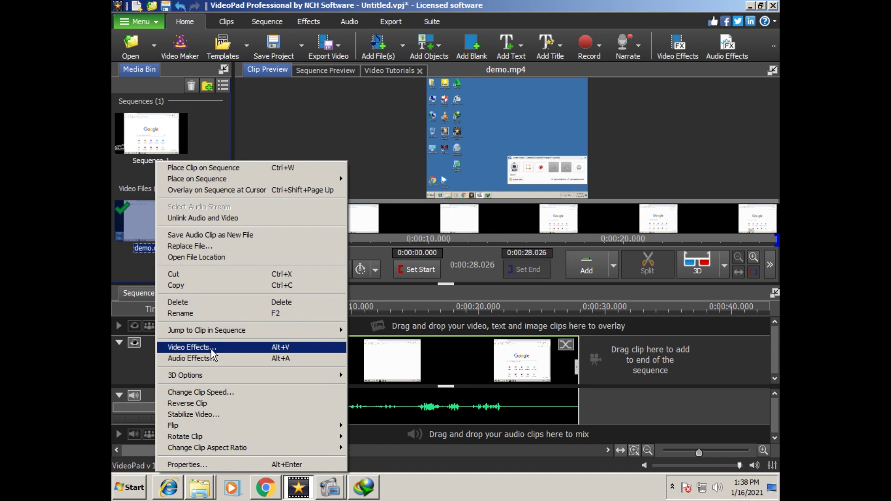
pyautogui.click(212, 349)
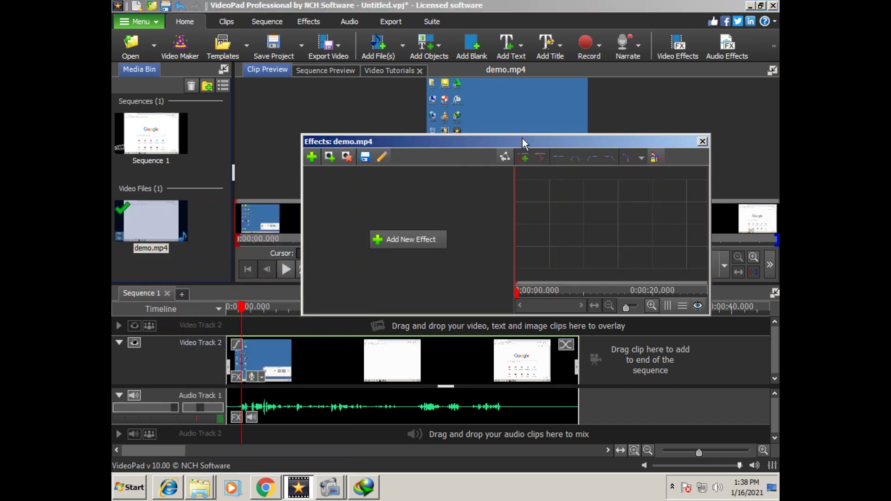
pyautogui.click(702, 141)
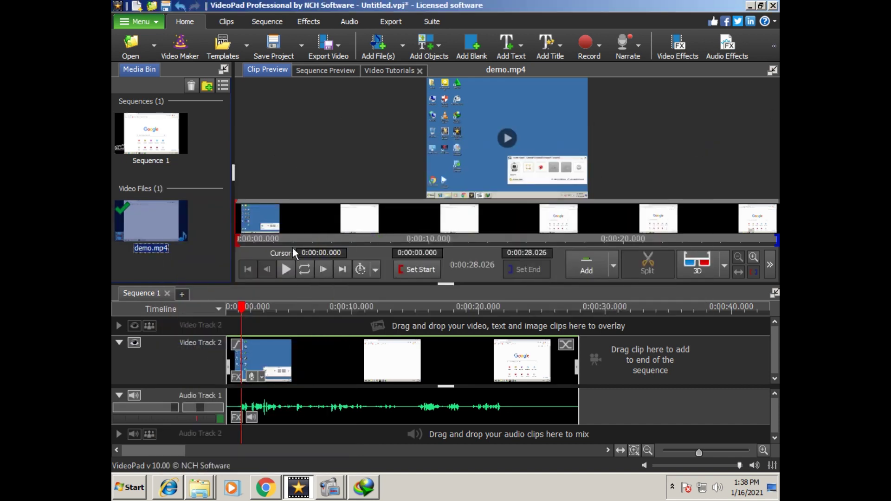
# Examine the name, duration, dimensions, aspect ratio, audio channels and sample rate in the properties of demo.mp4, and close them.
pyautogui.rightClick(149, 203)
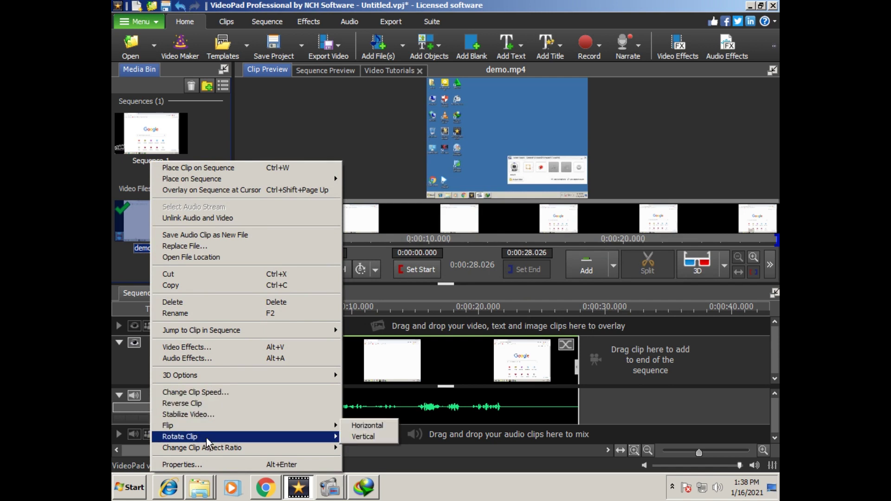
pyautogui.click(234, 464)
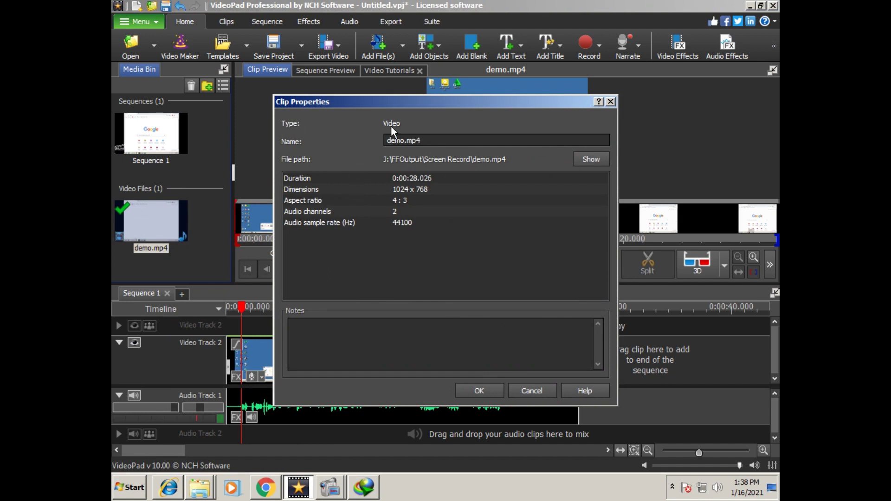
pyautogui.doubleClick(411, 139)
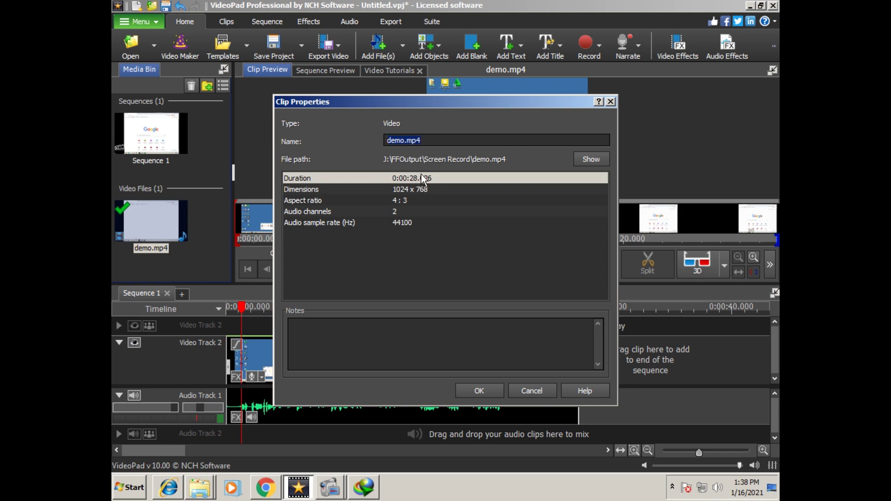
pyautogui.click(402, 191)
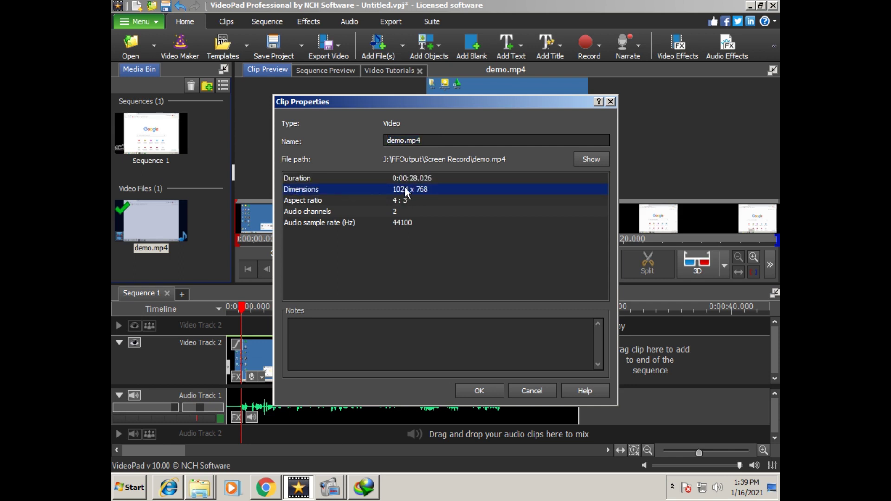
pyautogui.click(399, 201)
pyautogui.click(398, 214)
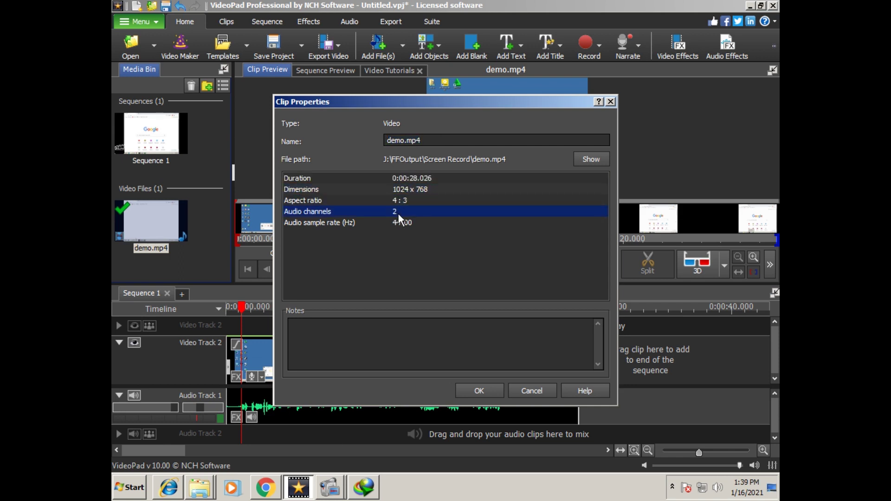
pyautogui.click(399, 223)
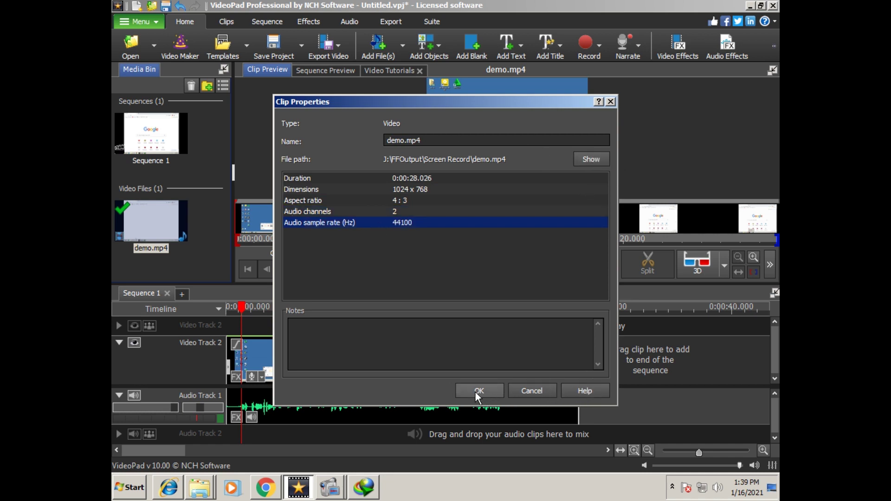
pyautogui.click(517, 391)
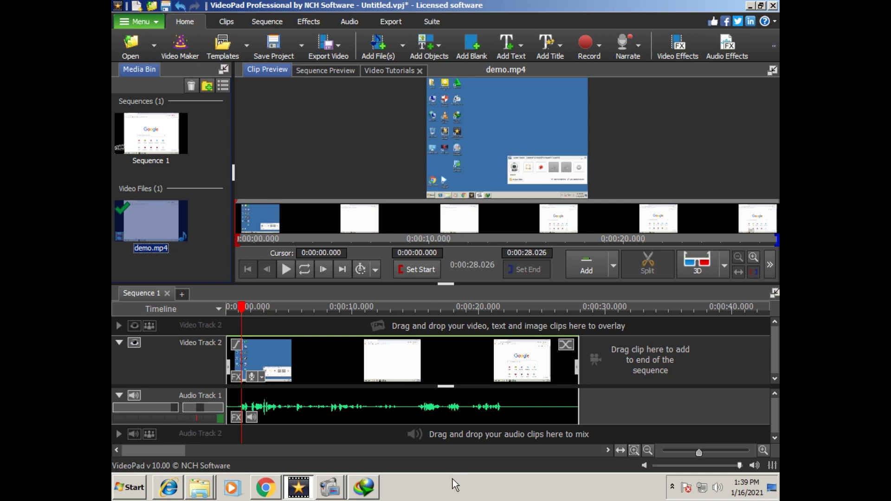
pyautogui.click(332, 492)
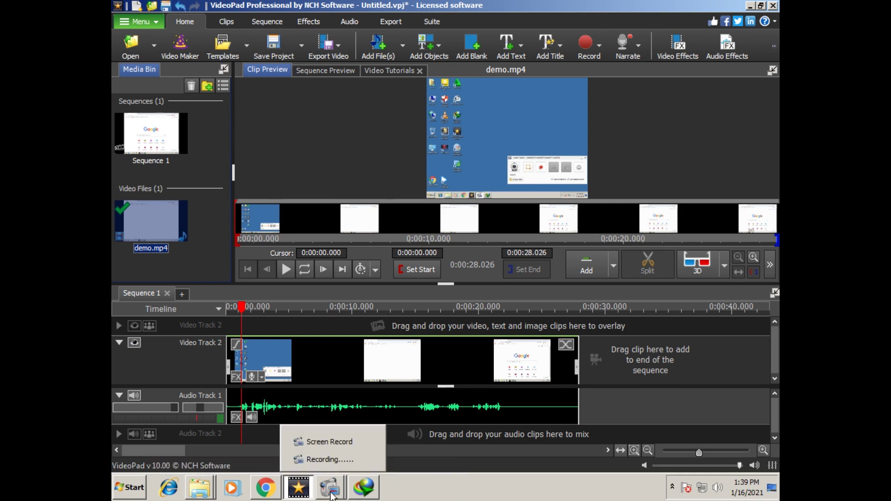
pyautogui.click(332, 457)
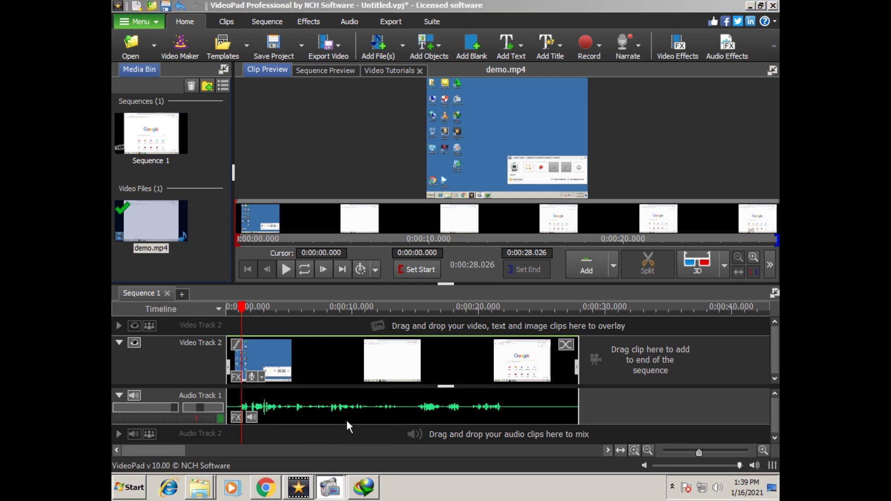
pyautogui.click(634, 367)
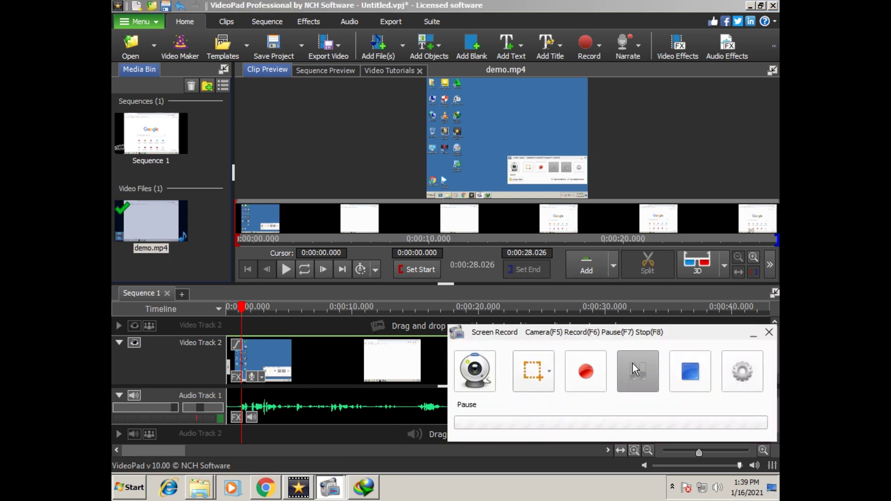